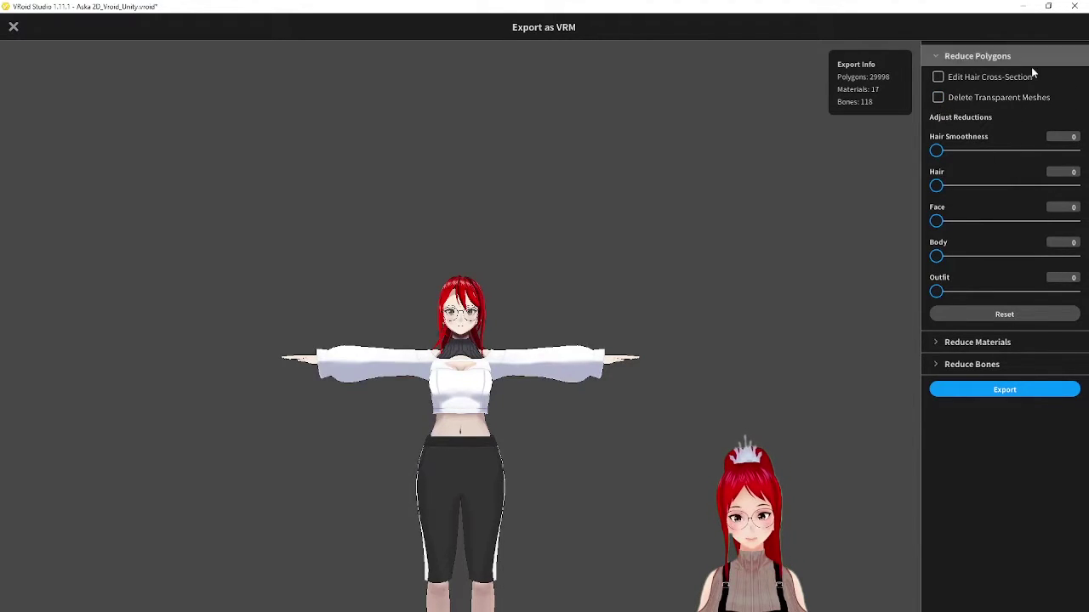
Step: Export the VRoid avatar as VRM, saving it as Aska_2D_Tail_test in New_masks
click(987, 388)
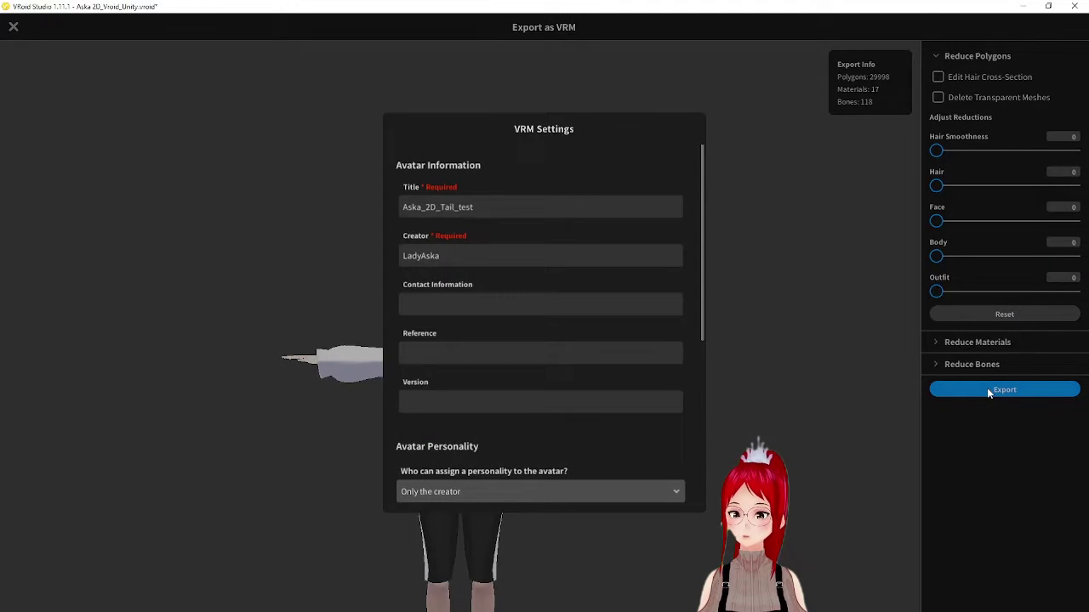
scroll(508, 262, down, 5)
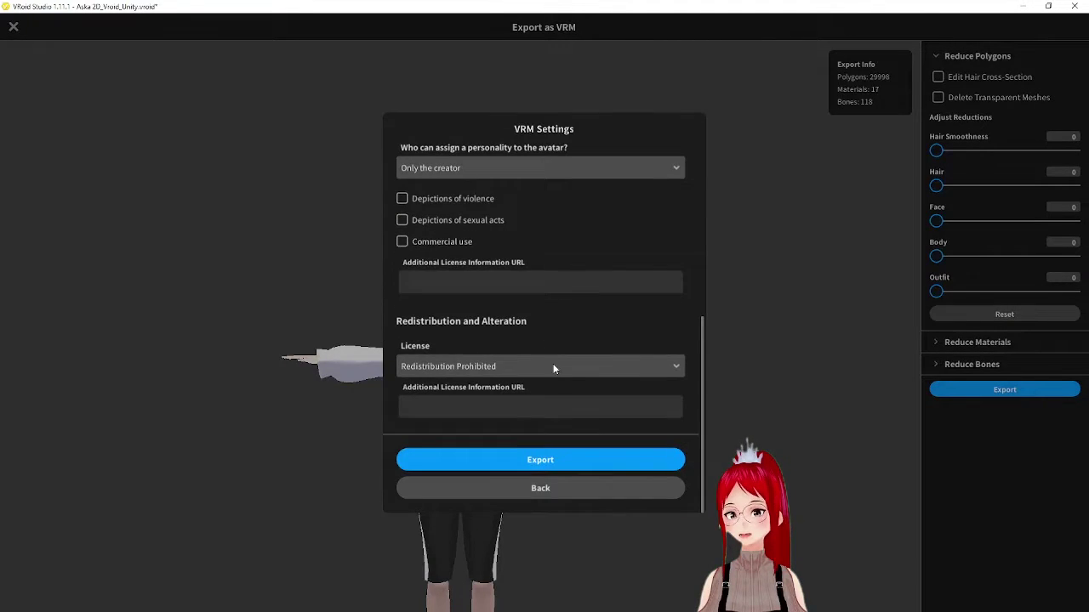
click(488, 458)
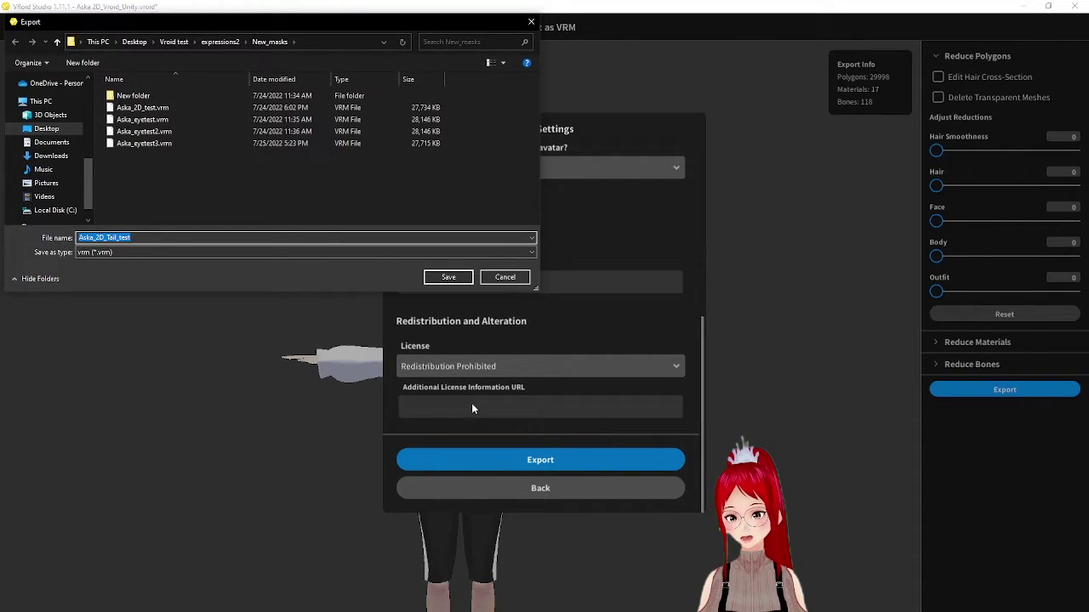
click(449, 278)
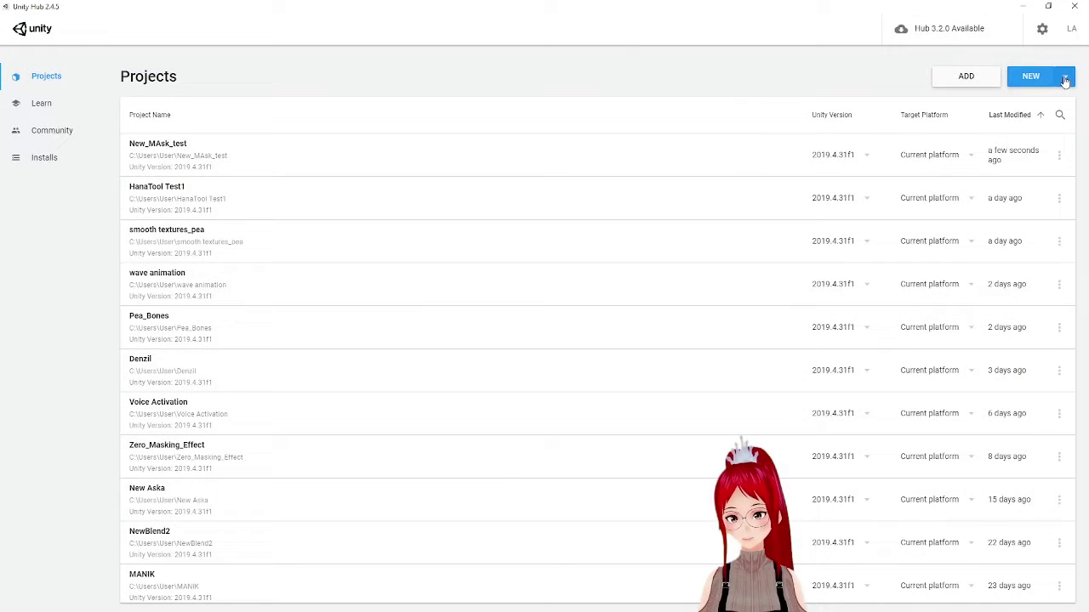
Step: Create a 3D project named Eye_movement on Unity 2019.4.31f1, fixing the mistyped name
click(1064, 75)
click(987, 134)
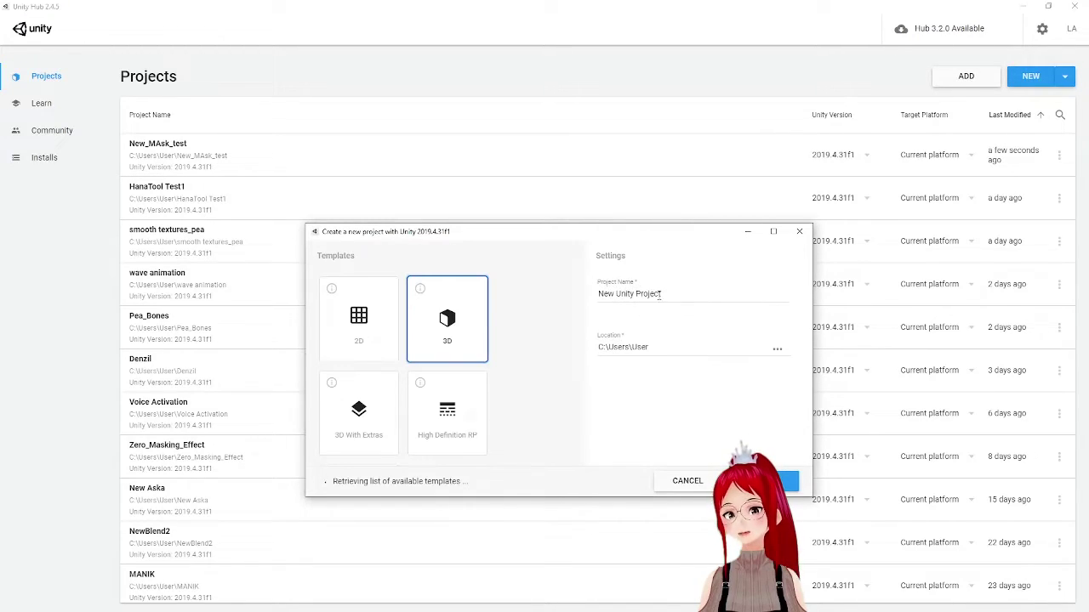
text(Eye)
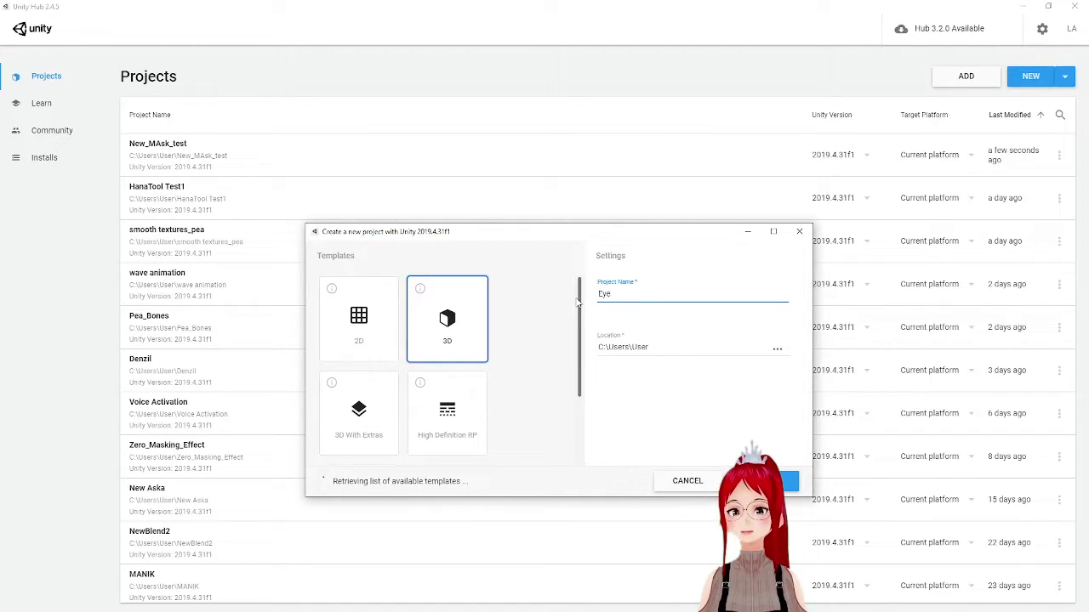
text(_movement)
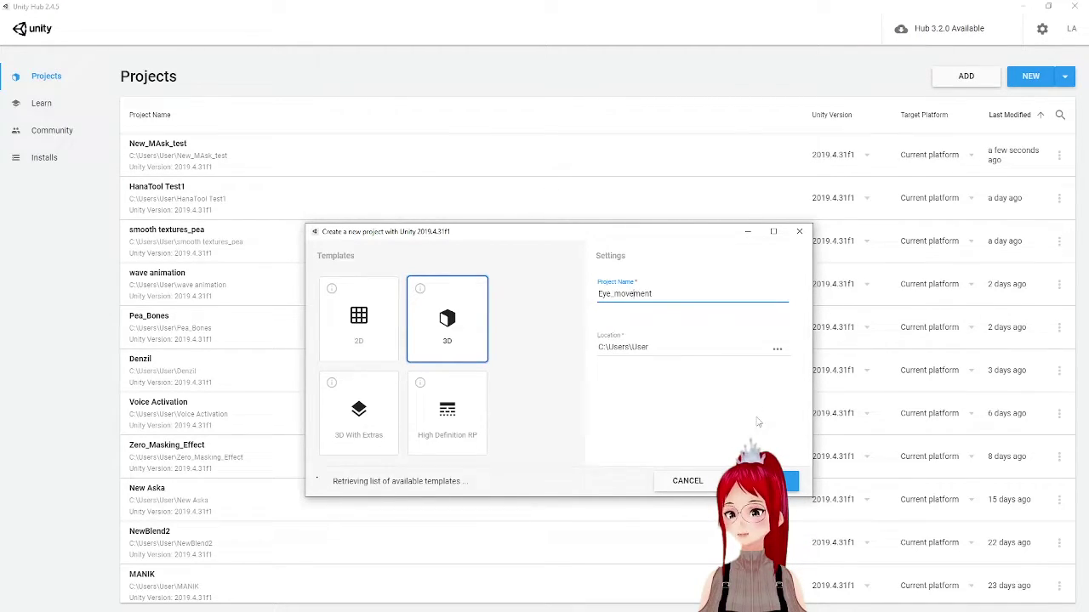
key(Return)
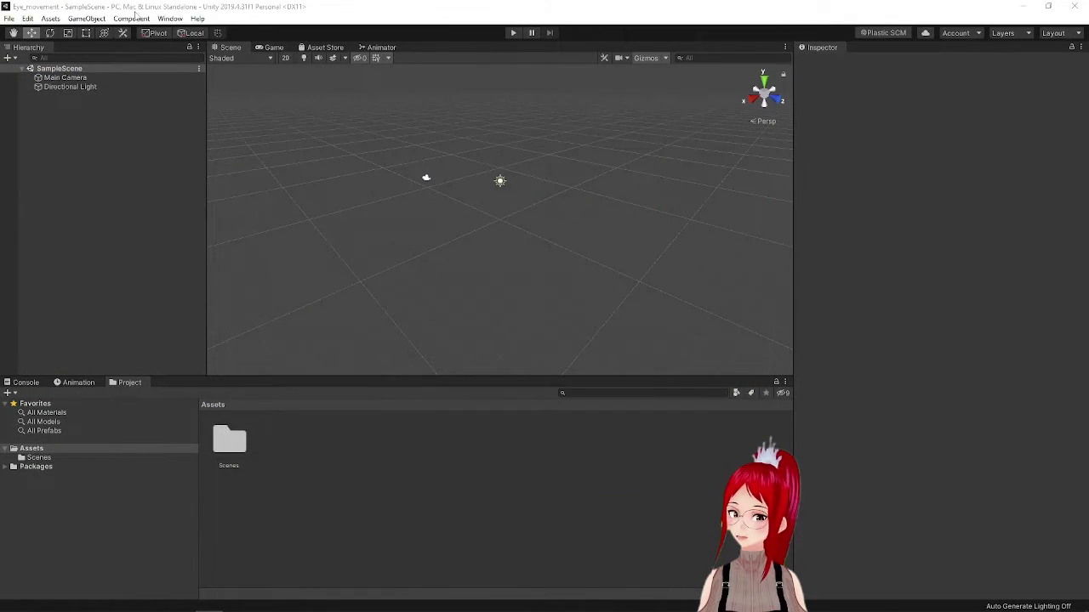
Step: Import the custom package UniVRM-0.102.0_abb3 from Downloads and accept its recommended settings
click(50, 18)
mouse_move(86, 18)
mouse_move(50, 18)
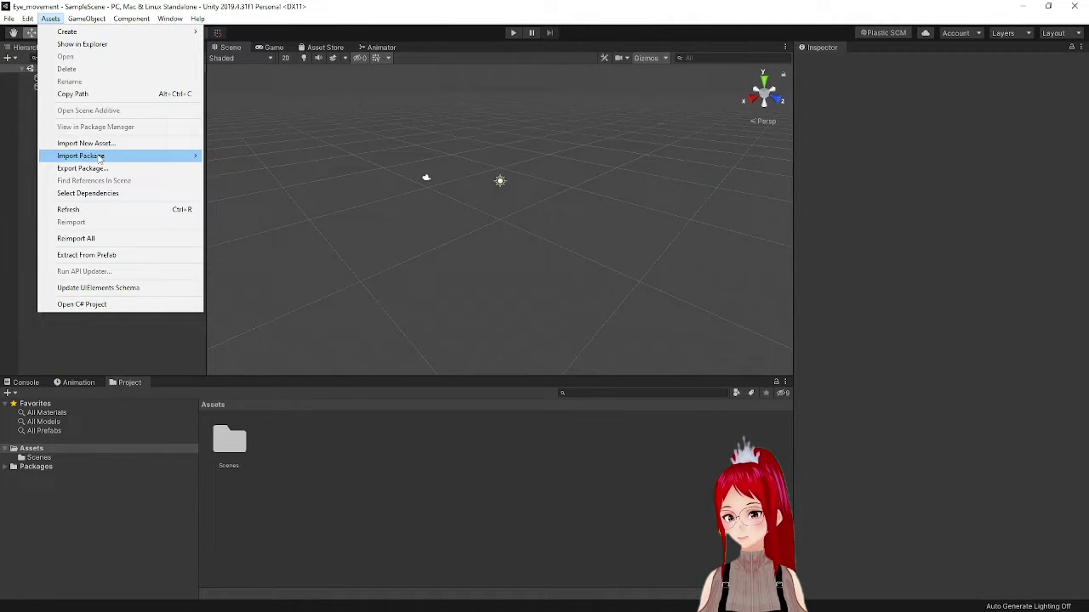
mouse_move(127, 156)
click(237, 156)
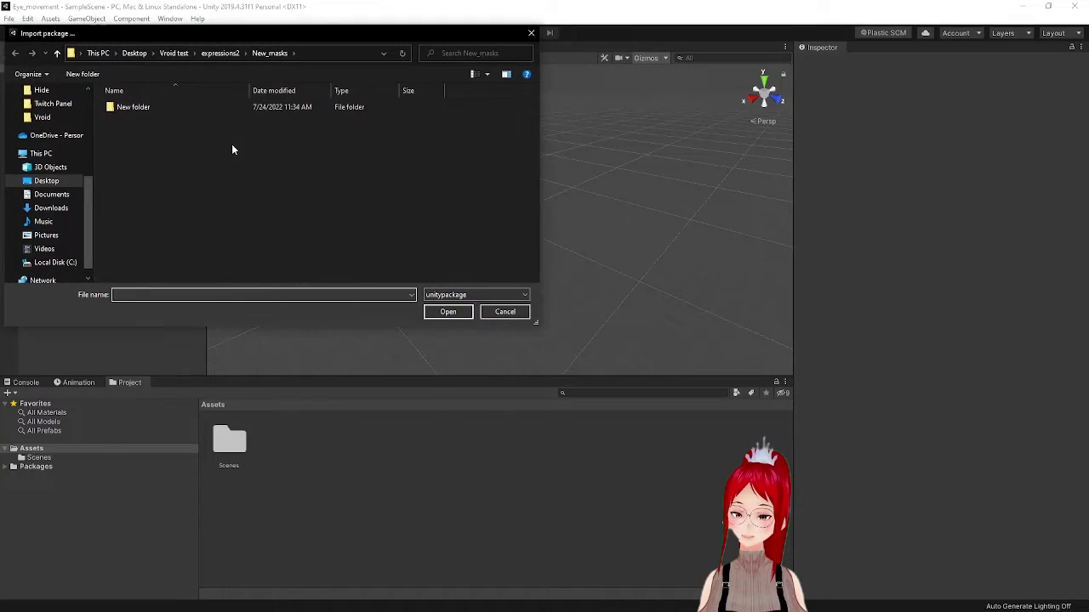
click(50, 207)
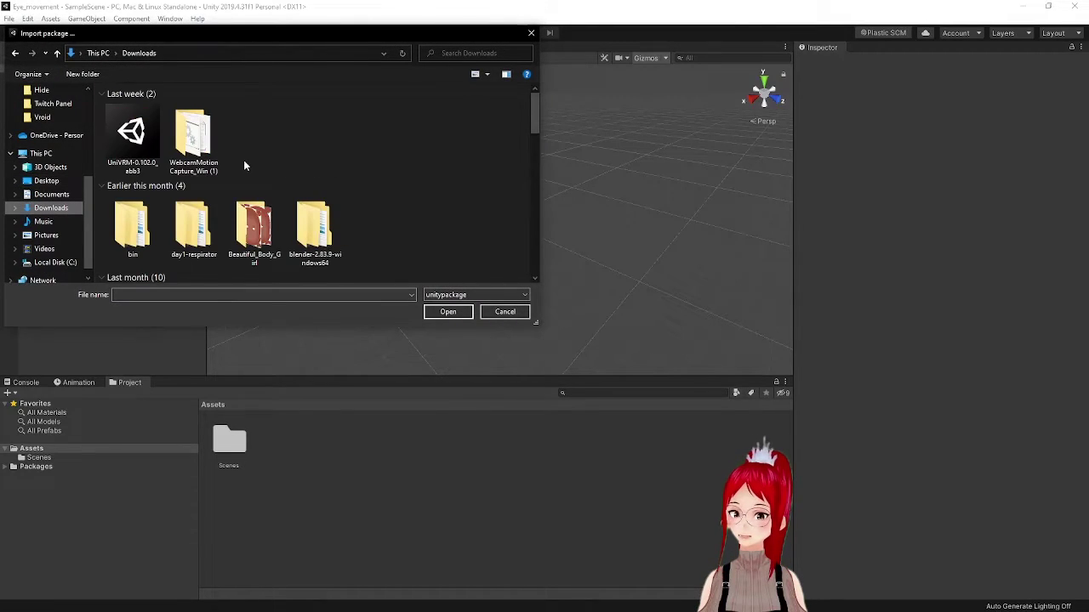
click(126, 136)
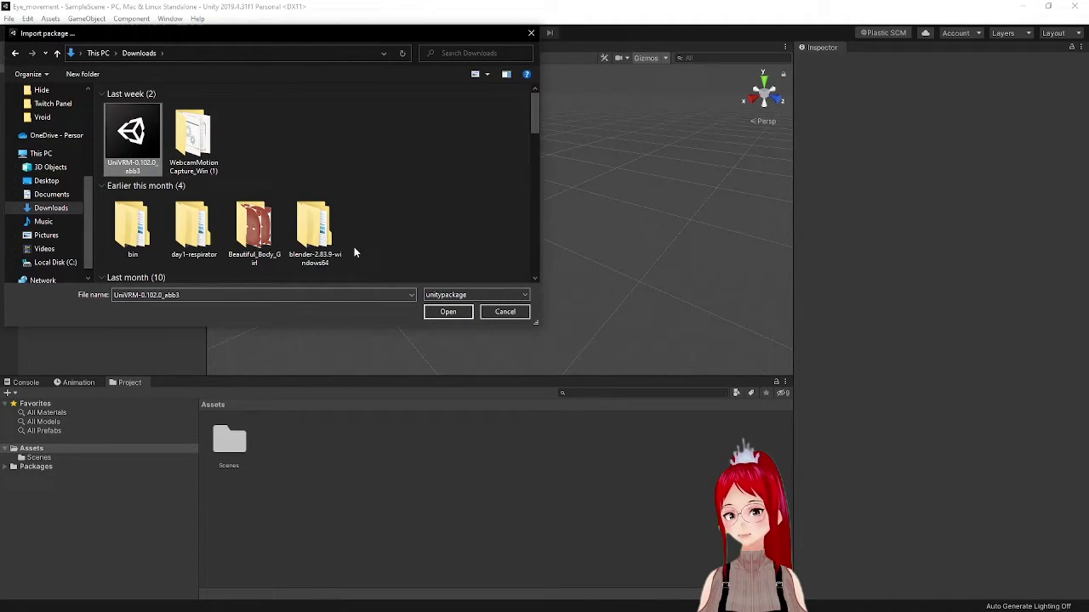
click(445, 311)
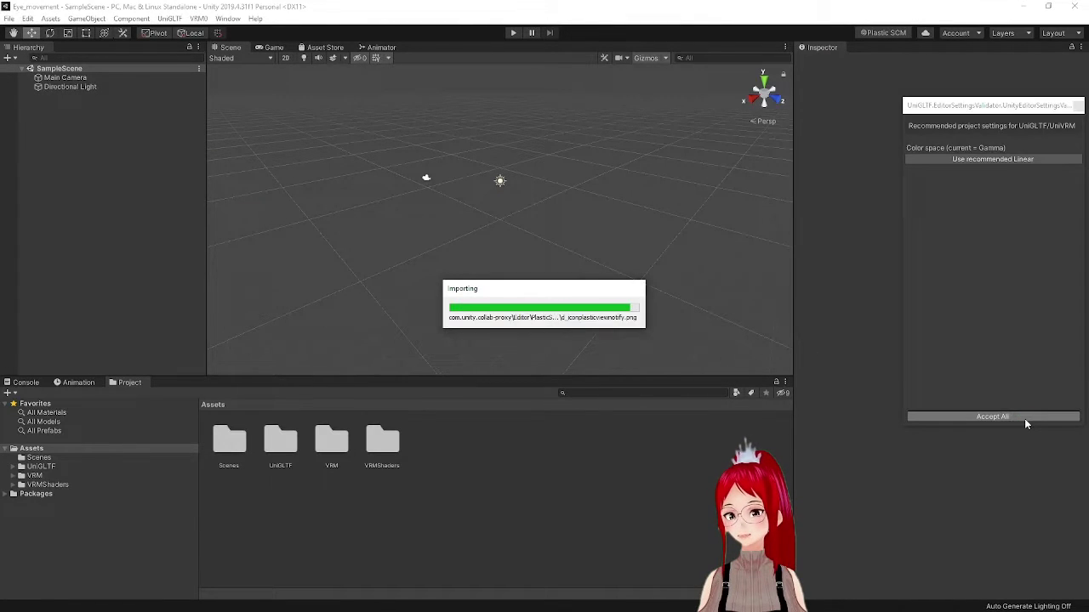
click(1024, 418)
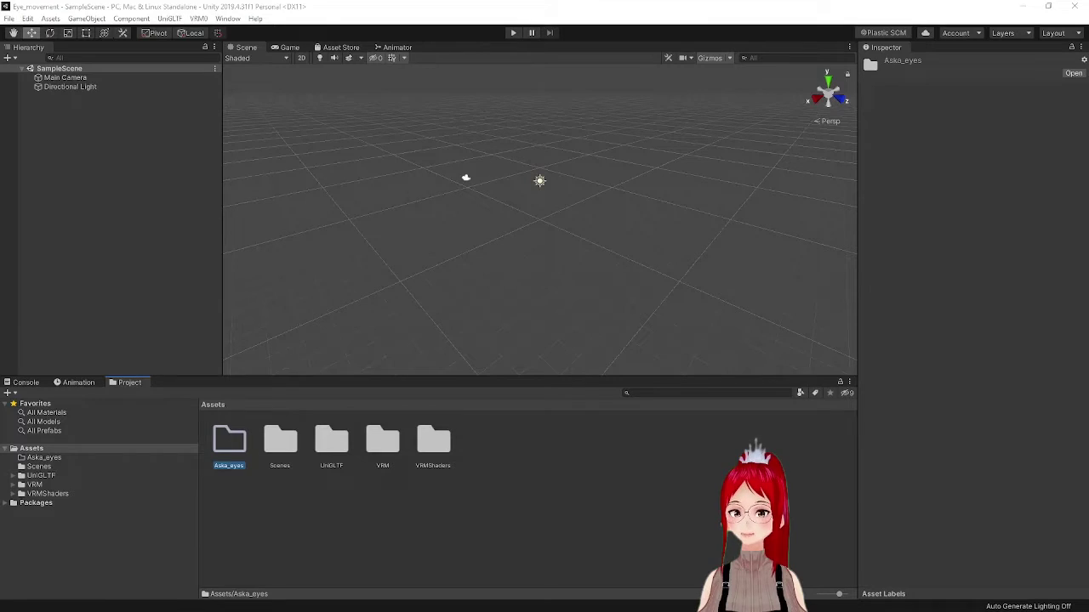
Step: Drag Aska_2D_test.vrm from File Explorer into the Aska_eyes folder to generate its prefab
drag(1087, 38, 1011, 79)
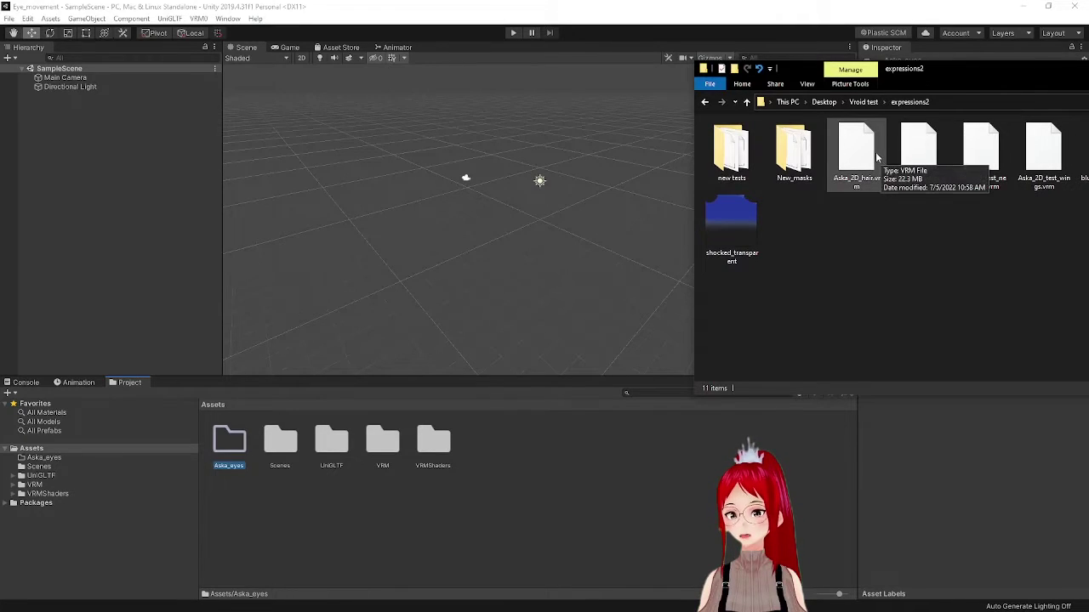
click(919, 149)
click(230, 442)
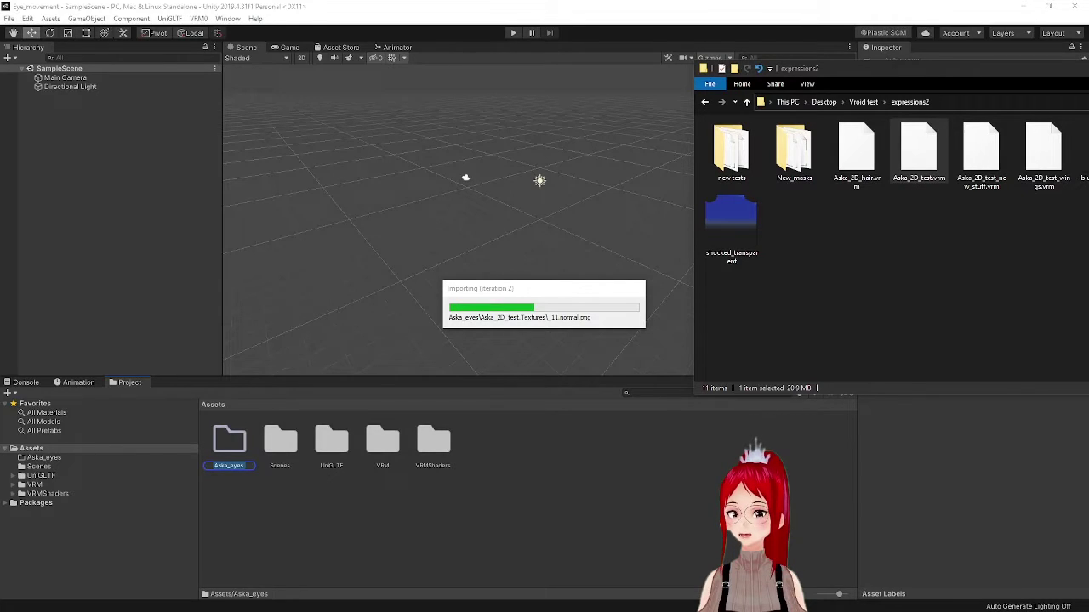
click(1007, 36)
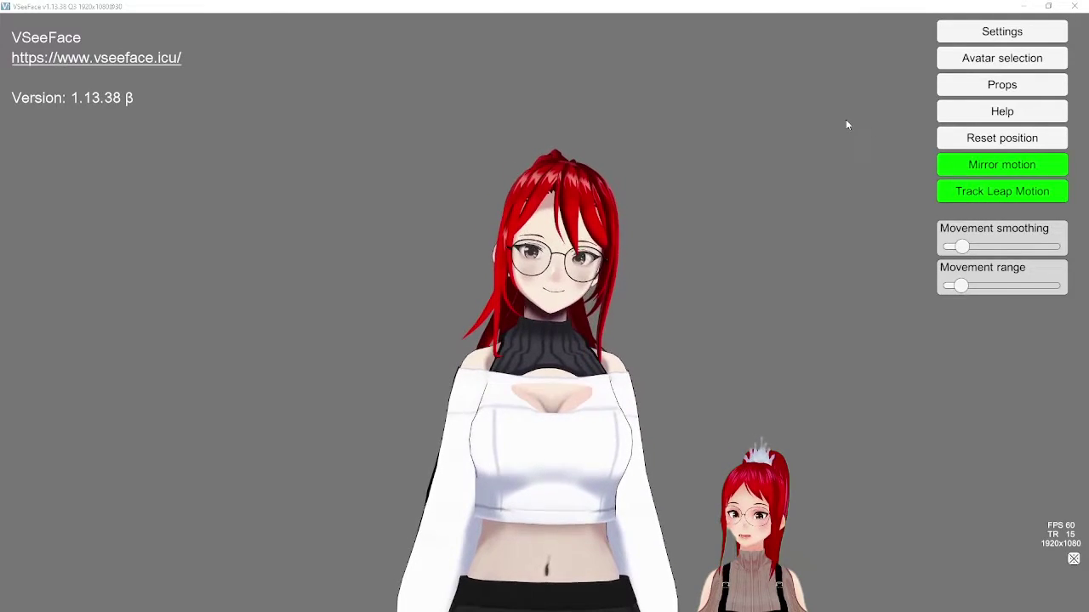
Step: In VSeeFace's General settings, drag the Gaze sensitivity slider lower
click(964, 35)
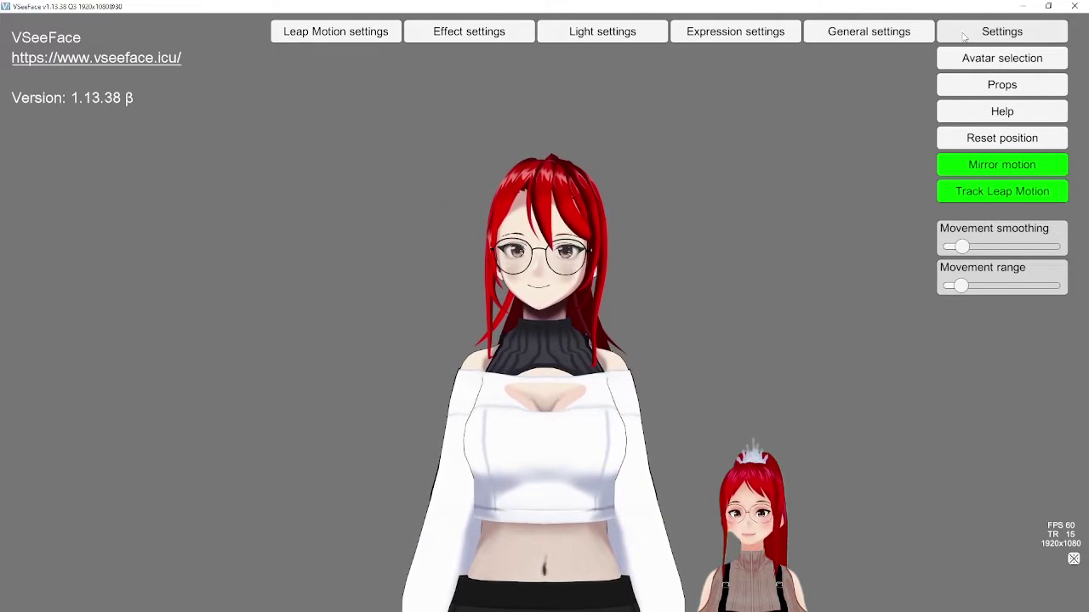
click(823, 38)
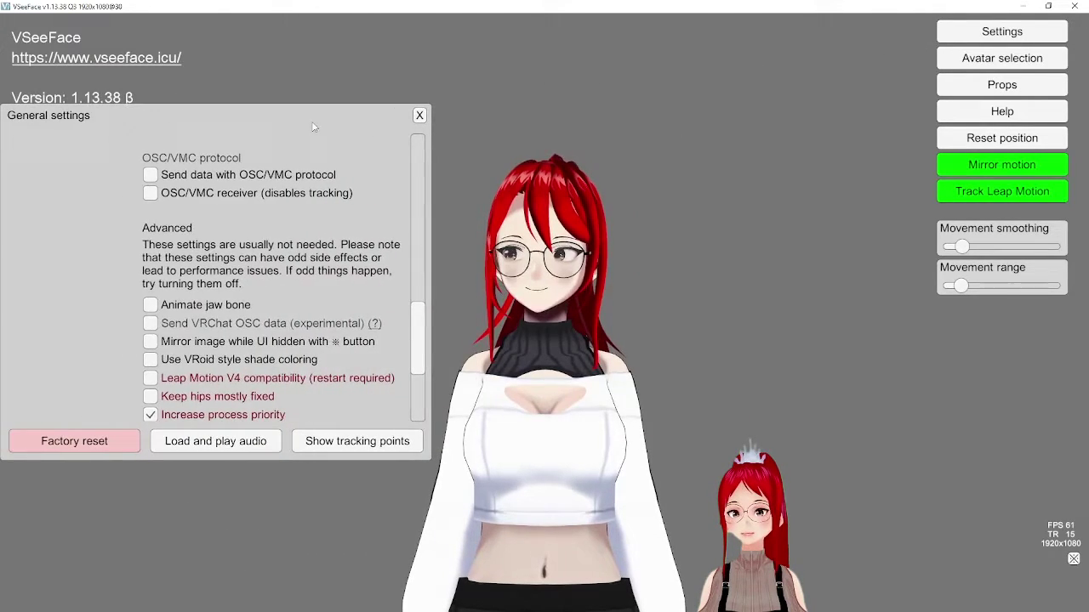
scroll(289, 277, up, 10)
scroll(289, 276, up, 5)
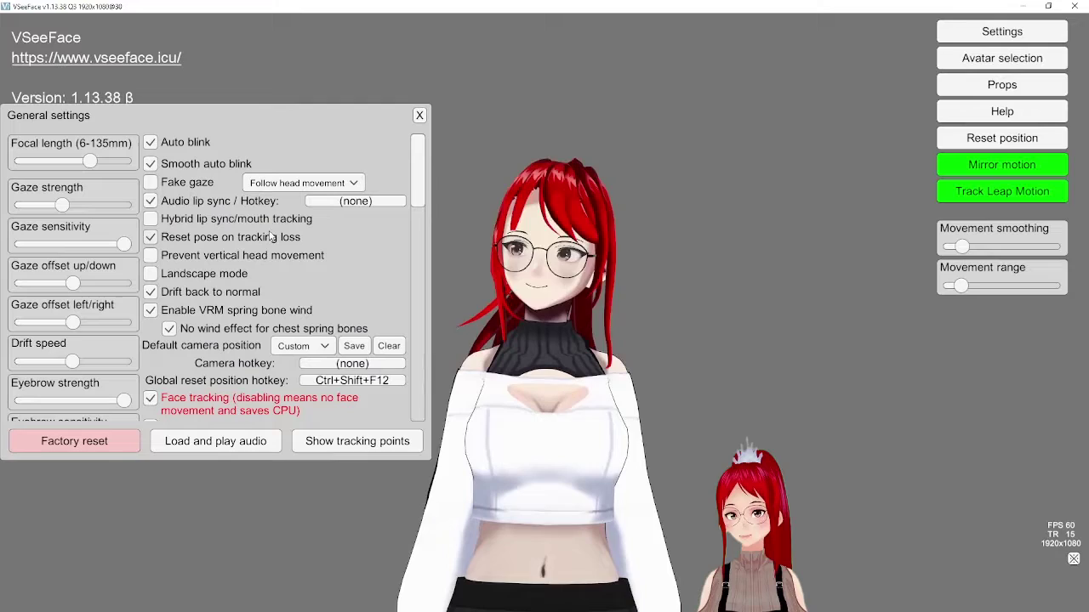
drag(210, 113, 237, 109)
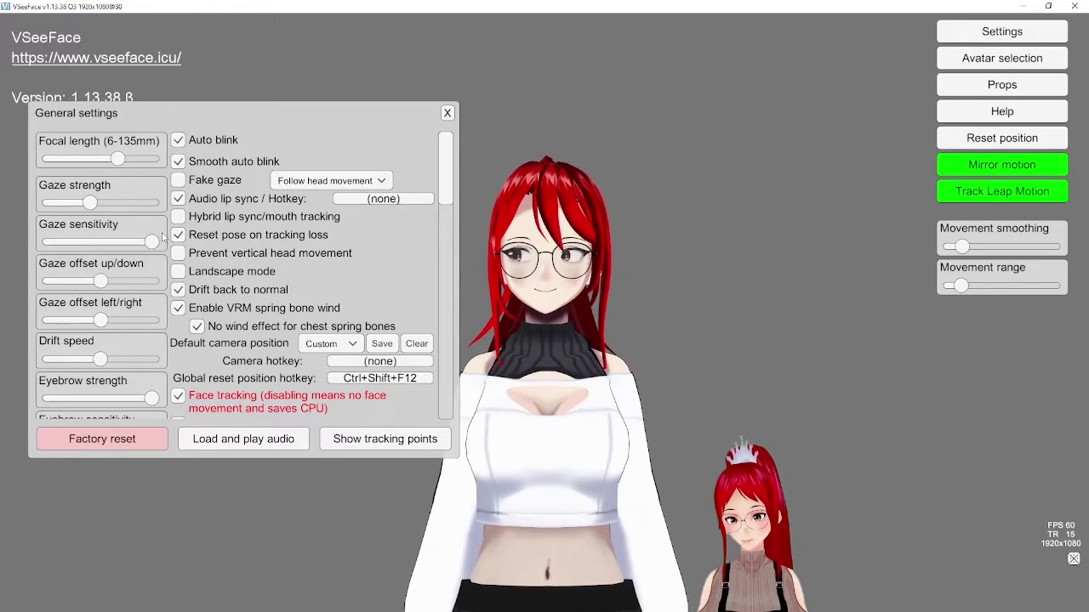
drag(152, 241, 224, 248)
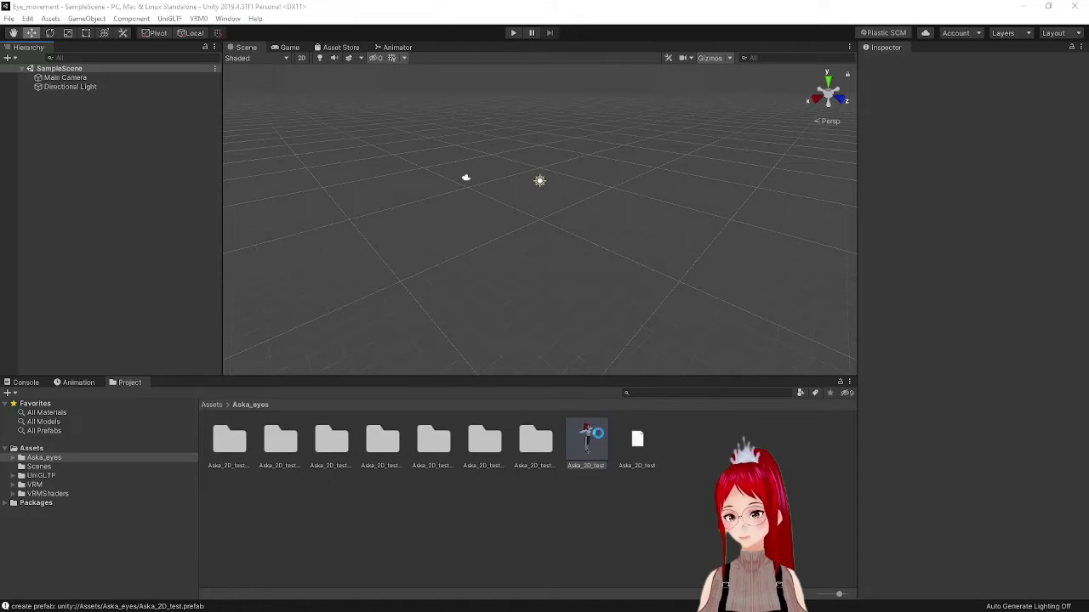
Step: Drag the Aska_2D_test prefab into the Hierarchy and open it in Prefab Mode
drag(593, 435, 160, 226)
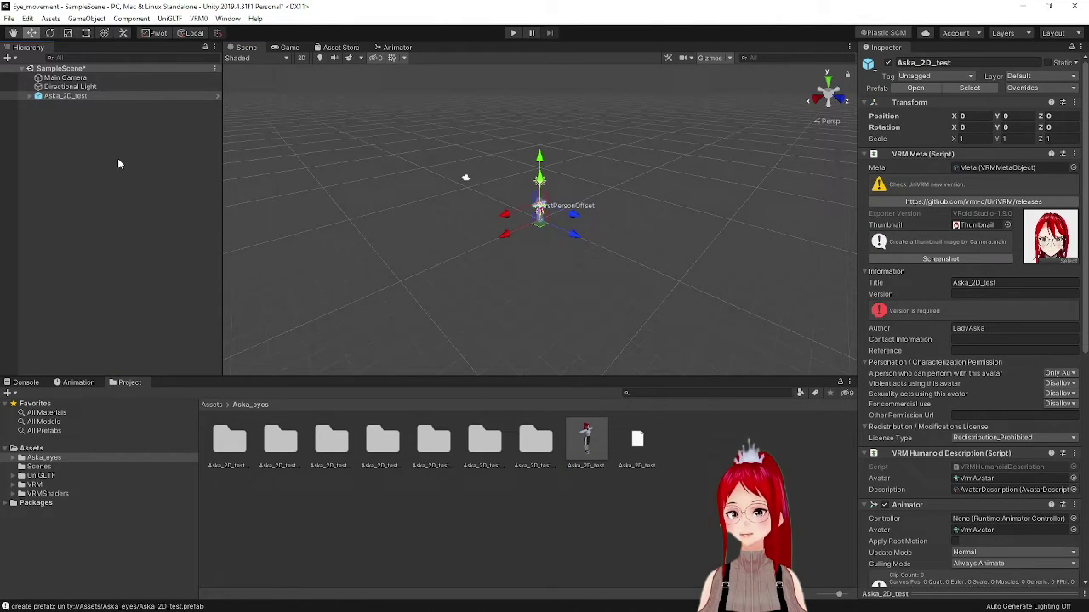
click(215, 95)
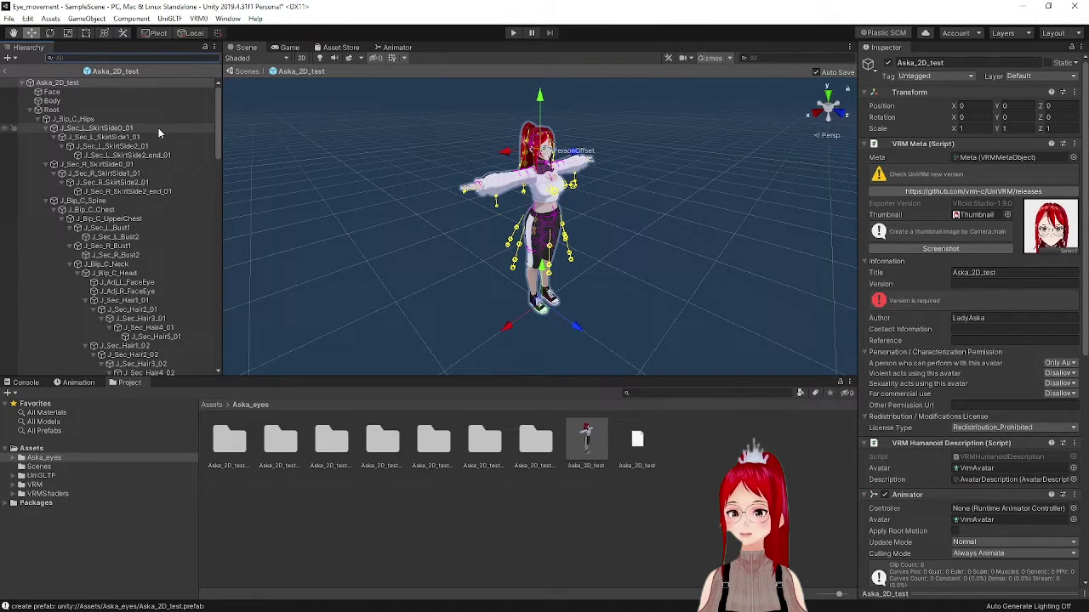
scroll(966, 249, down, 6)
scroll(966, 248, down, 2)
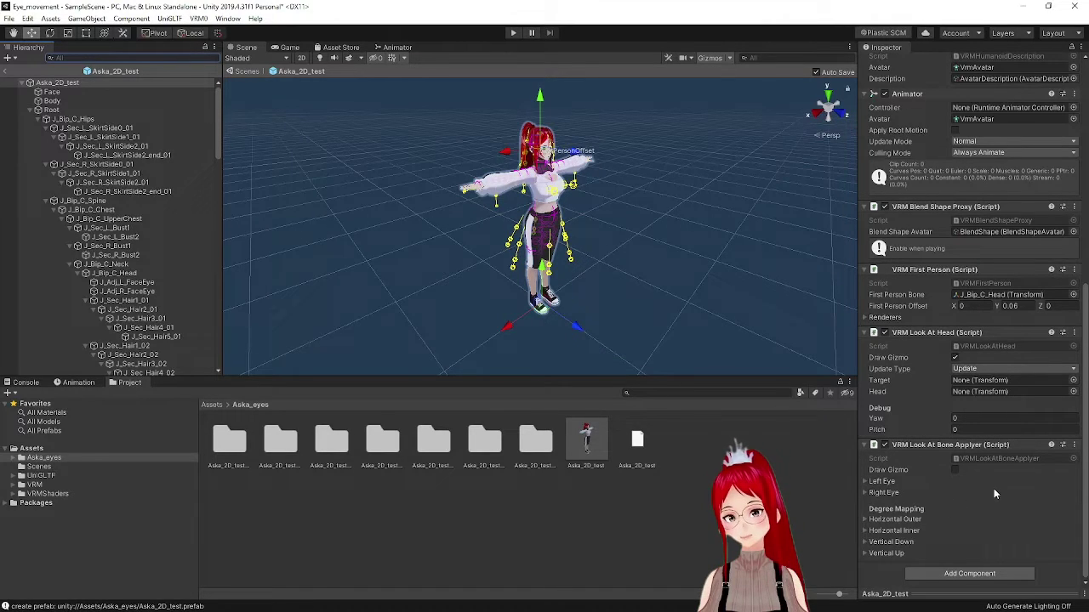
Step: Frame the character in the Scene view and enable gizmos for the eye look-at bones
alt+drag(602, 168, 545, 107)
scroll(502, 120, up, 3)
scroll(501, 120, up, 5)
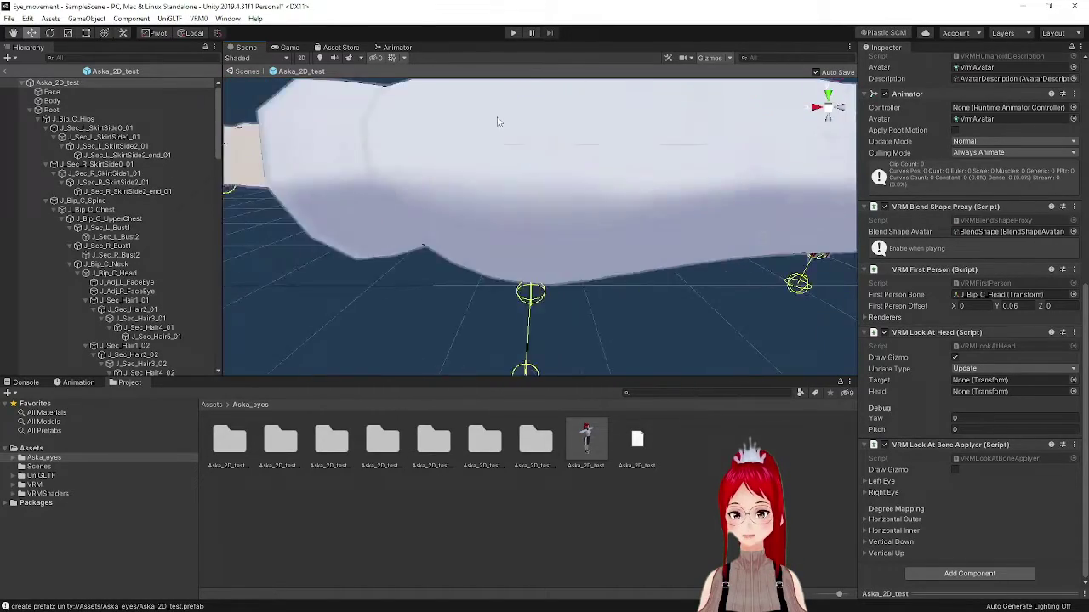
scroll(534, 119, down, 5)
scroll(534, 124, up, 3)
key(f)
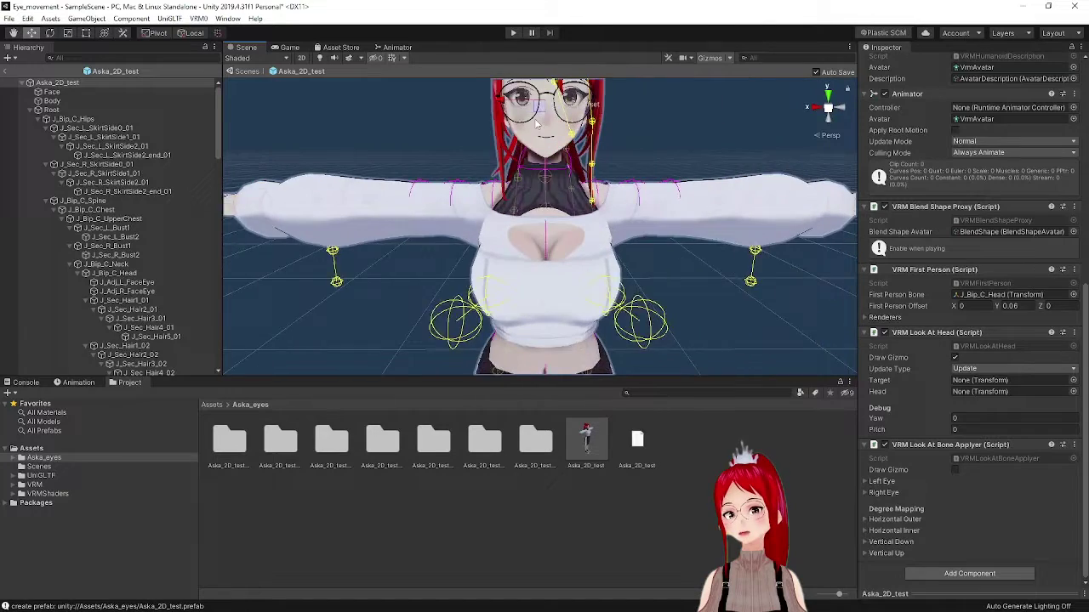
click(954, 470)
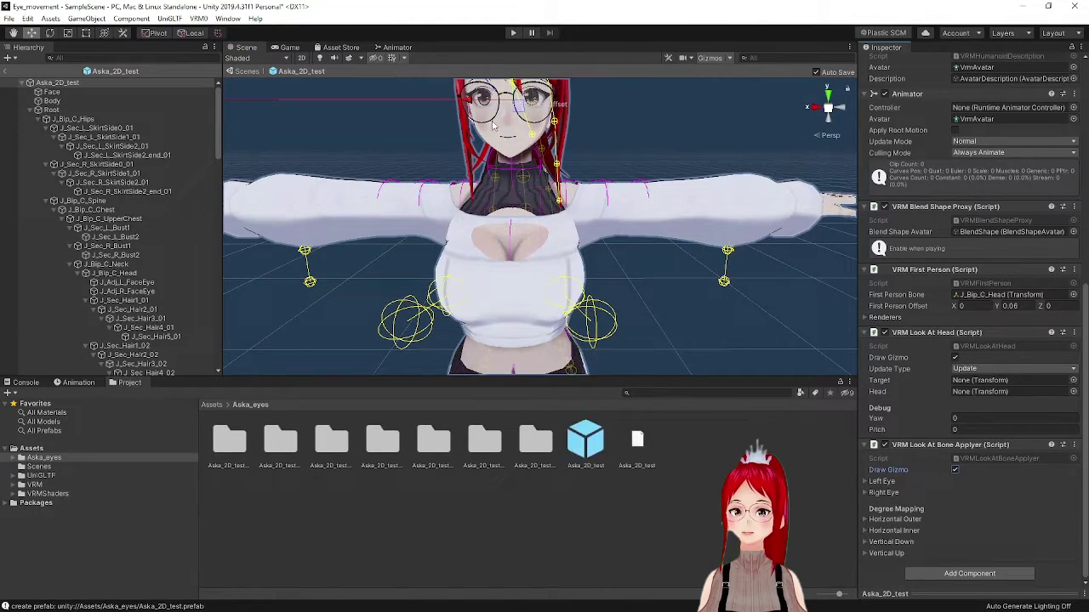
scroll(502, 119, down, 5)
middle_drag(499, 99, 499, 133)
scroll(527, 170, up, 4)
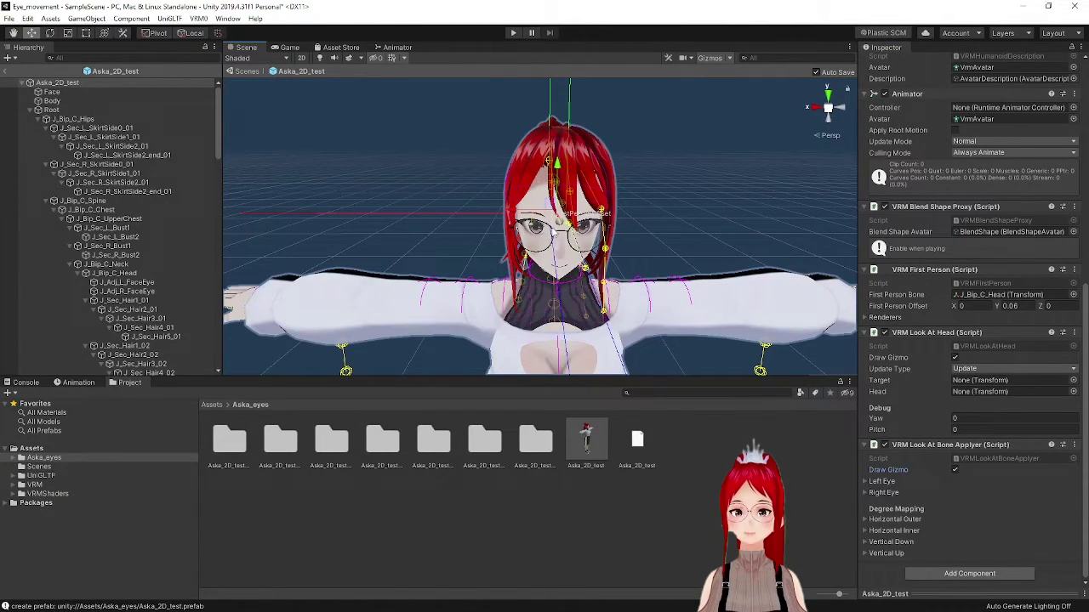
alt+drag(616, 267, 676, 236)
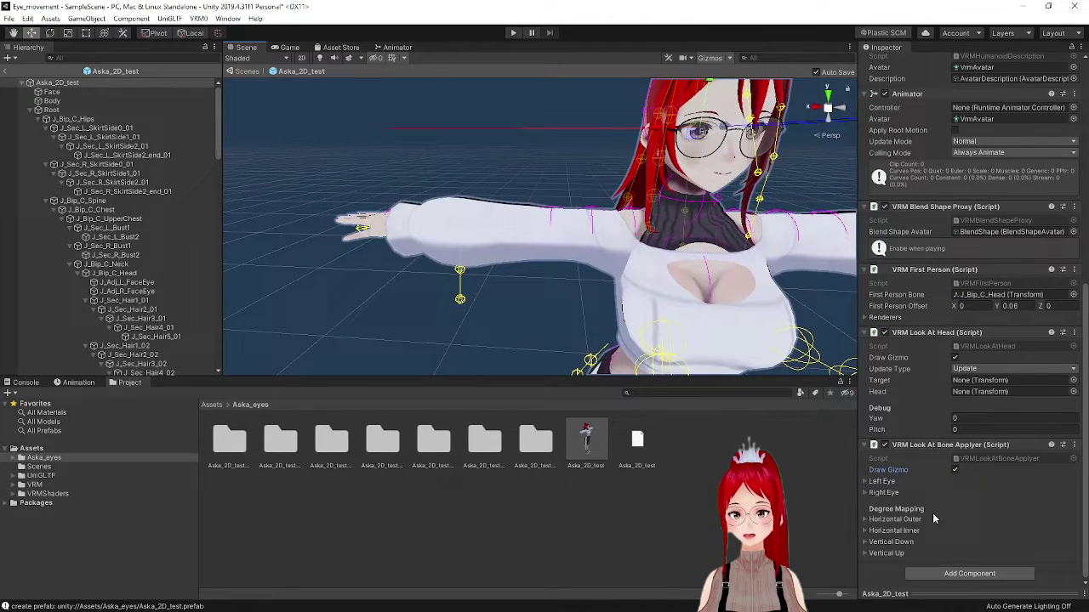
Step: Expand the Horizontal Outer, Horizontal Inner, Vertical Down and Vertical Up degree mappings
click(870, 519)
scroll(869, 536, down, 1)
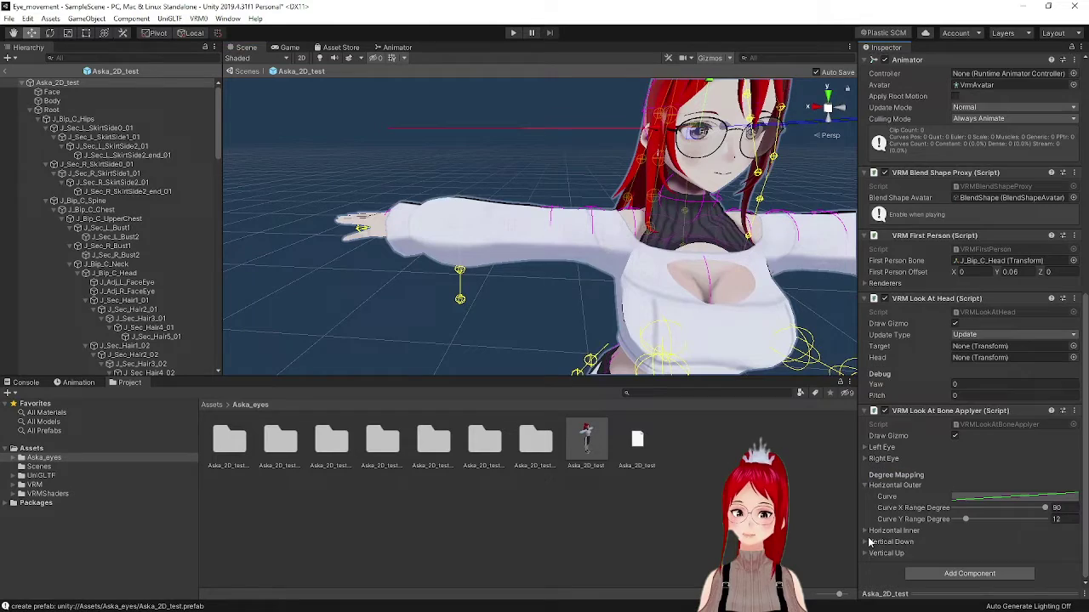
click(867, 530)
scroll(869, 521, down, 1)
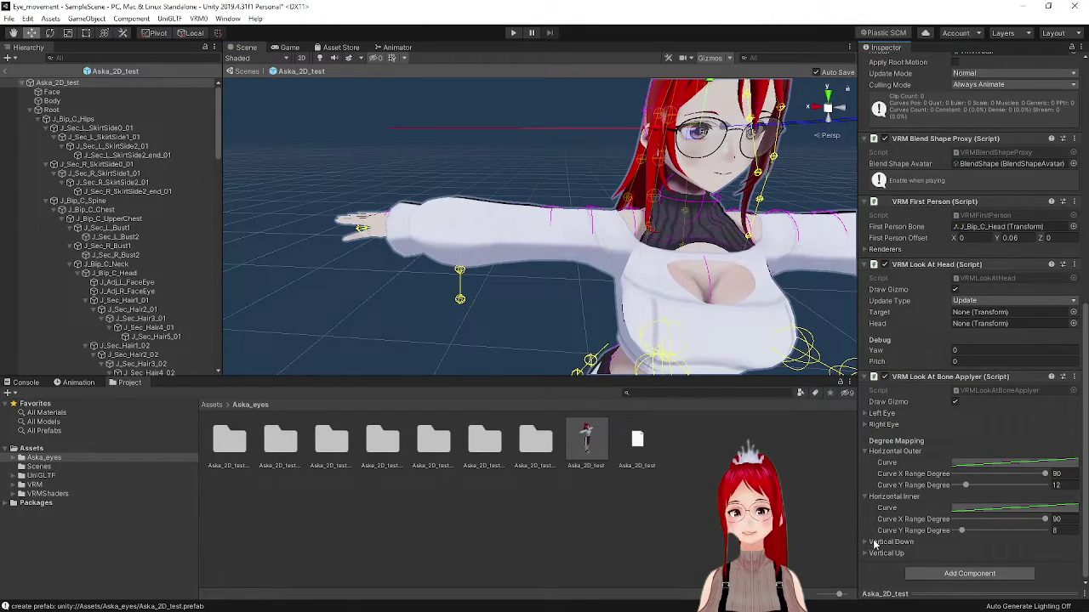
click(867, 545)
scroll(889, 501, down, 1)
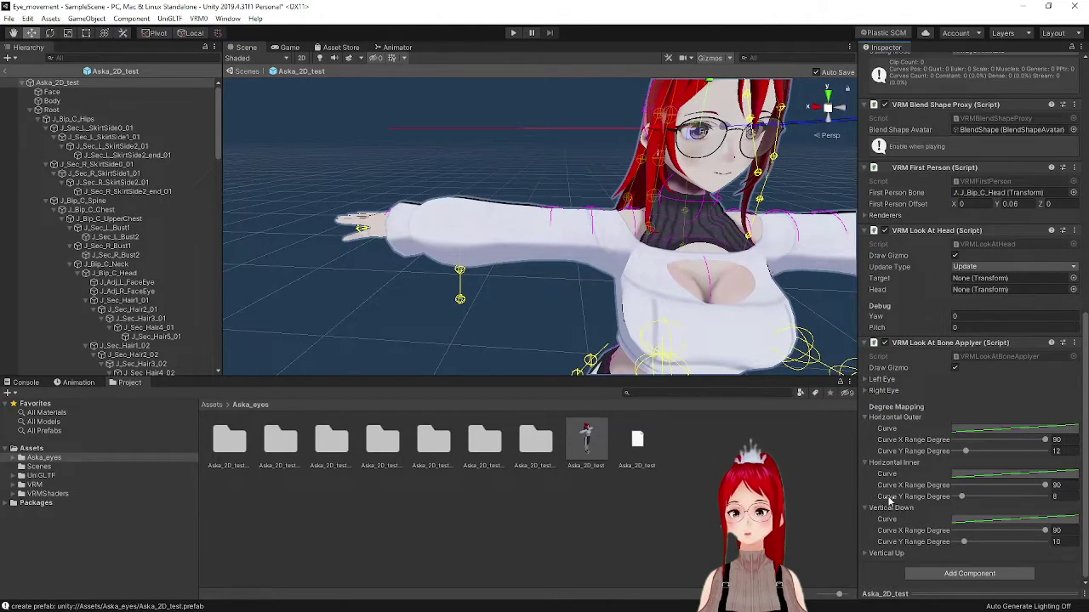
click(865, 554)
scroll(922, 468, down, 1)
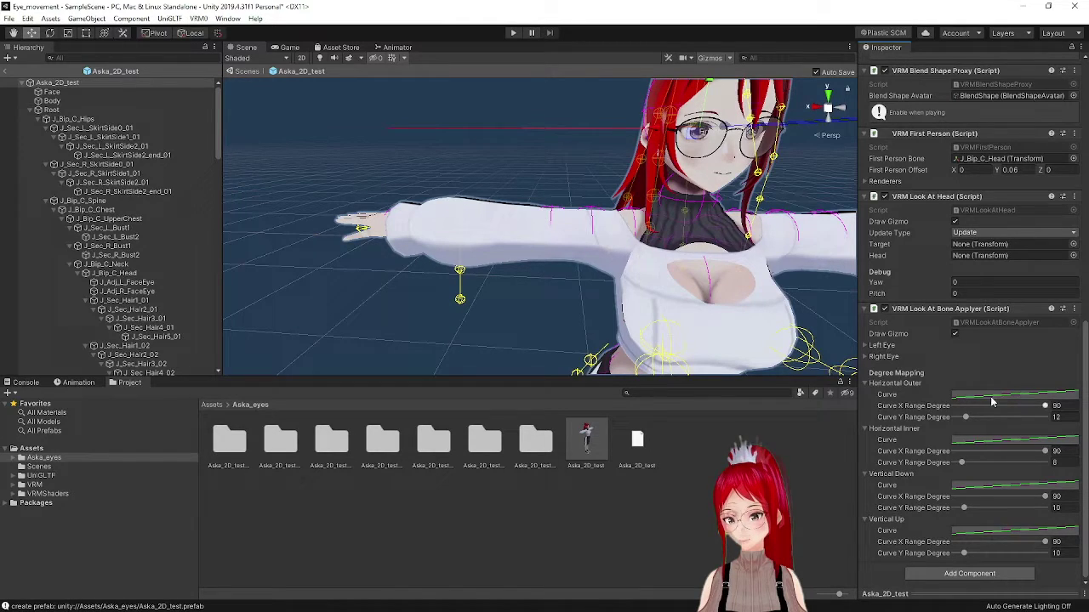
Step: Check the Horizontal Inner Curve Y Range Degree value, zoom out, and deselect the avatar
click(1055, 462)
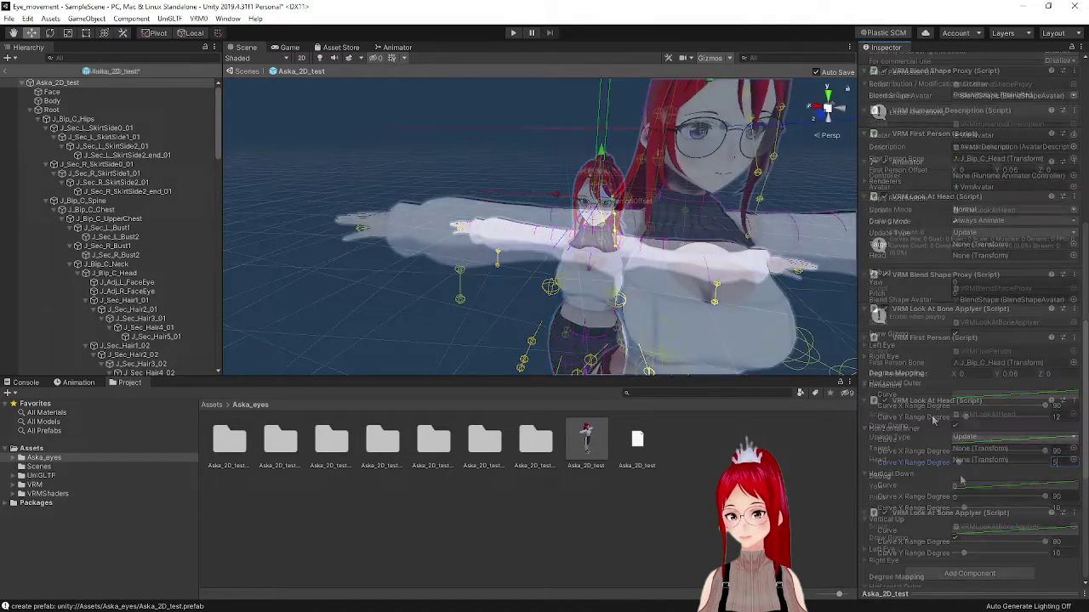
scroll(931, 420, up, 3)
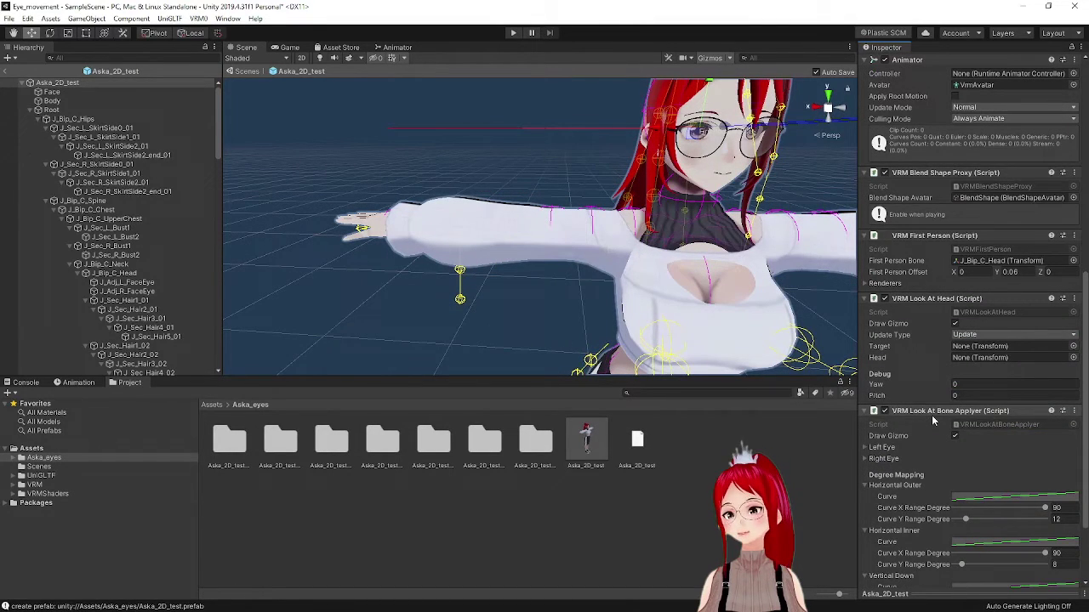
middle_drag(647, 196, 713, 210)
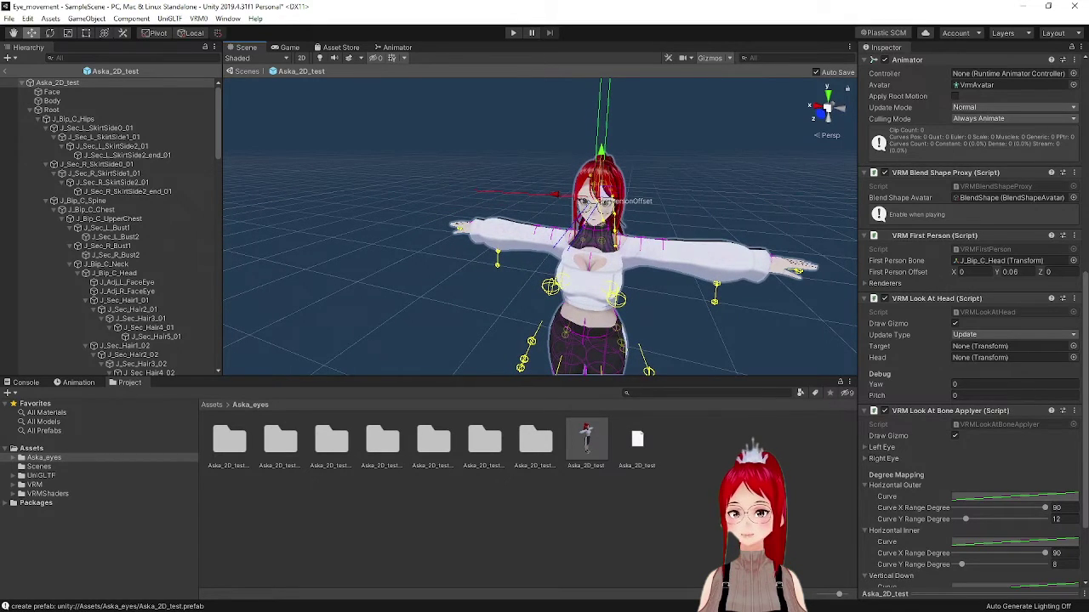
key(shift+d)
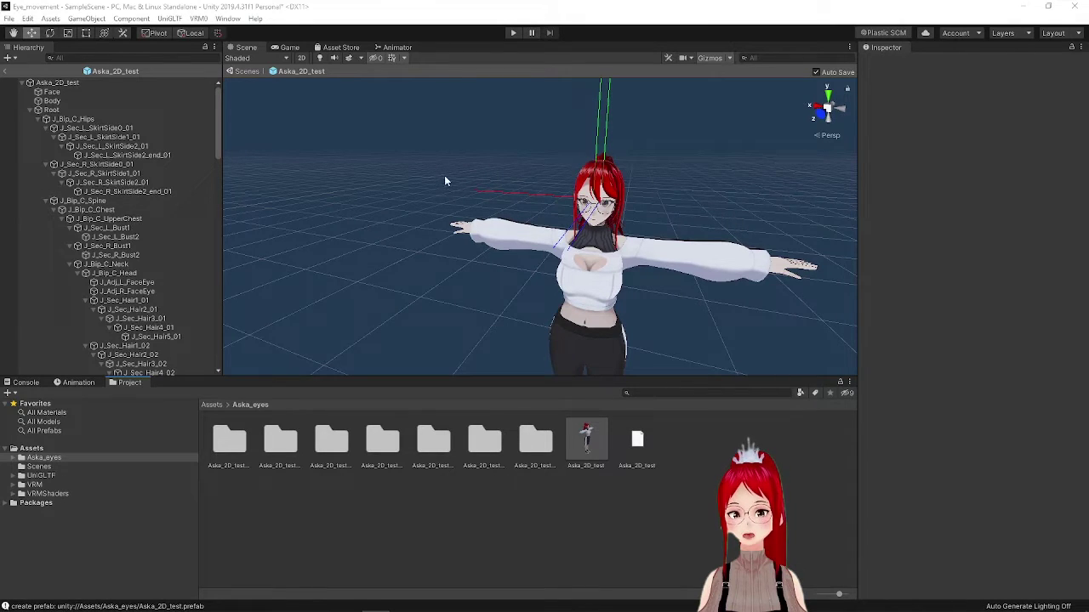
Step: Copy the avatar's Face mesh object and paste a duplicate into the hierarchy
double_click(535, 438)
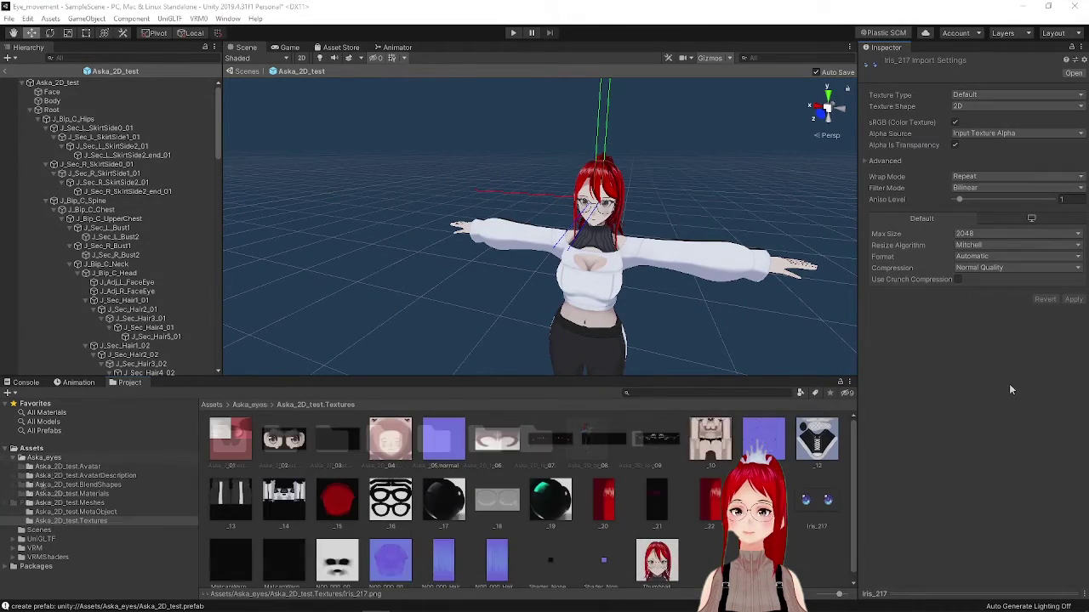
click(85, 92)
right_click(85, 92)
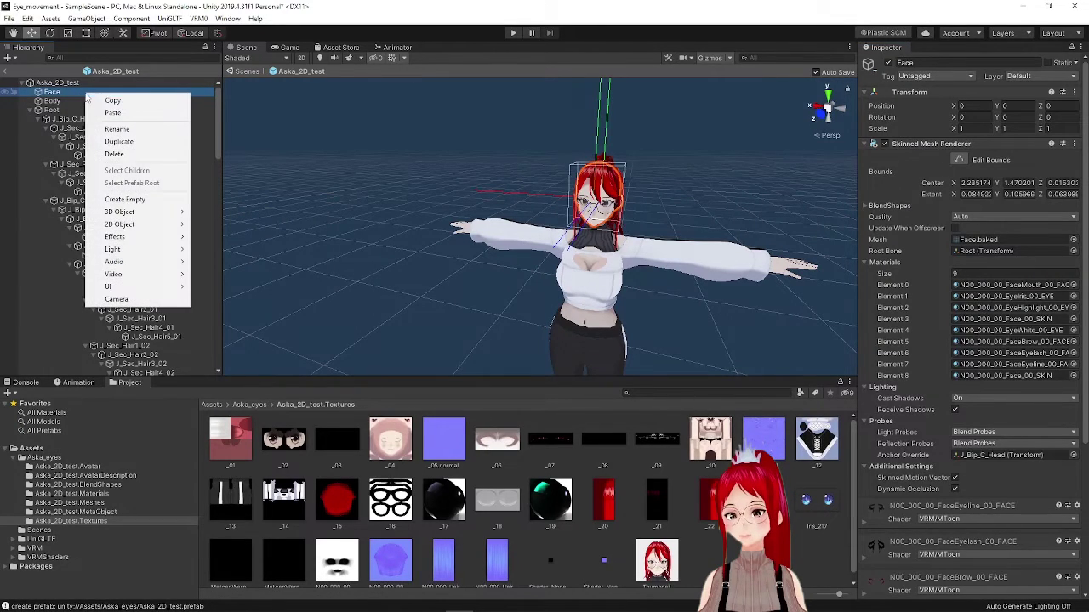
click(95, 99)
click(34, 111)
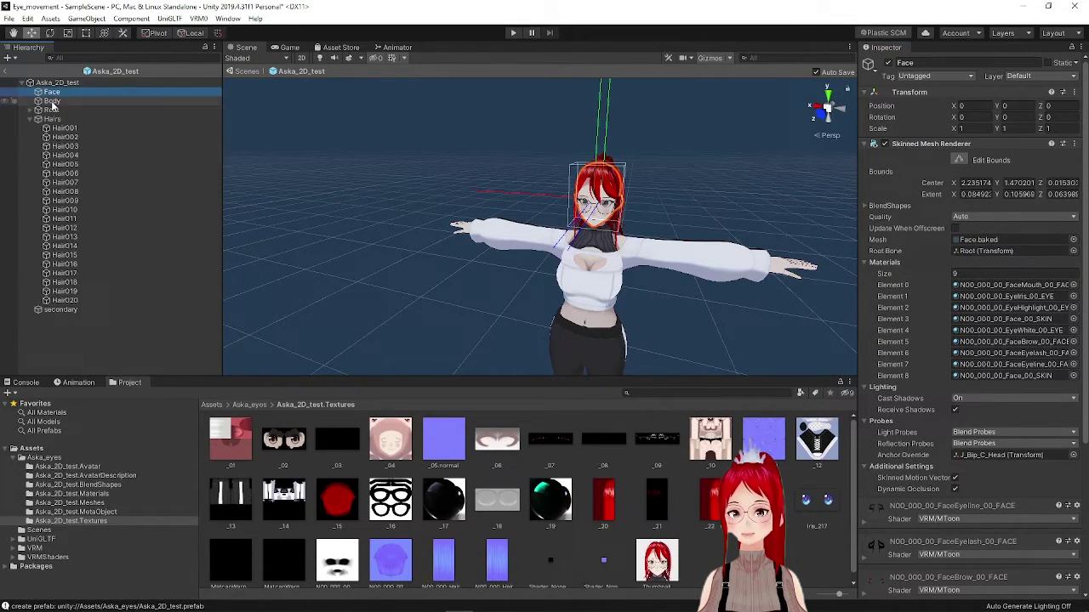
right_click(76, 93)
click(108, 114)
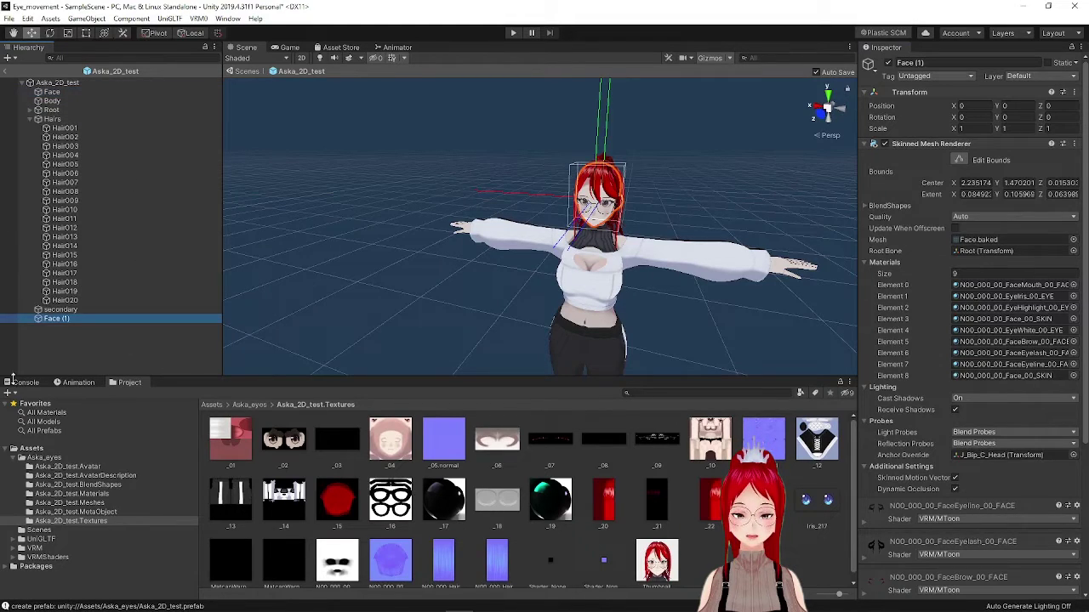
Step: Move the Face copy just below Face and rename it Face_eyeswitch
drag(60, 320, 62, 102)
right_click(55, 100)
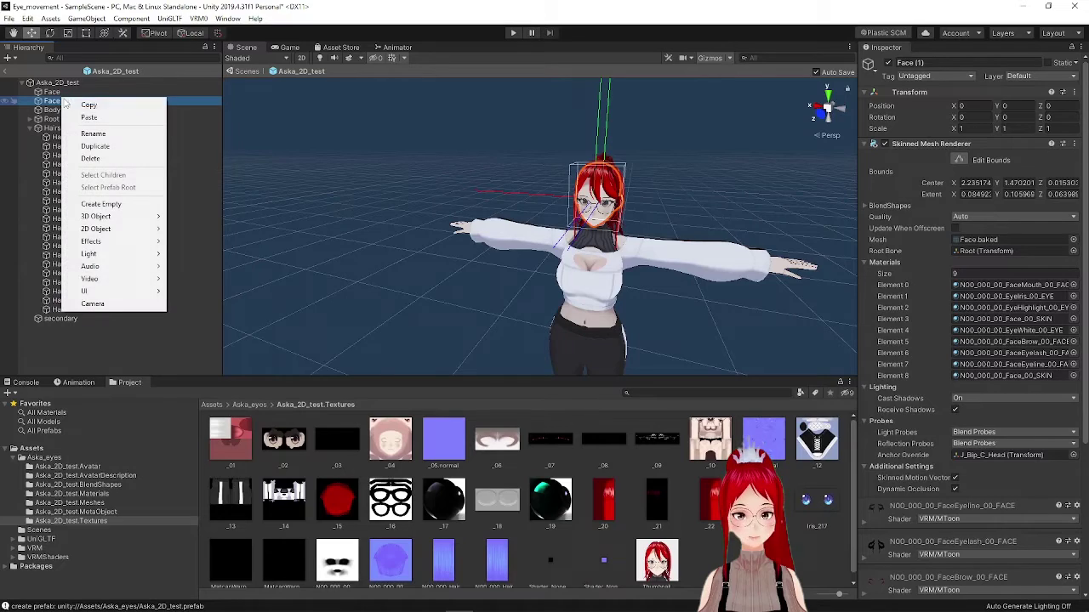
click(92, 134)
key(End)
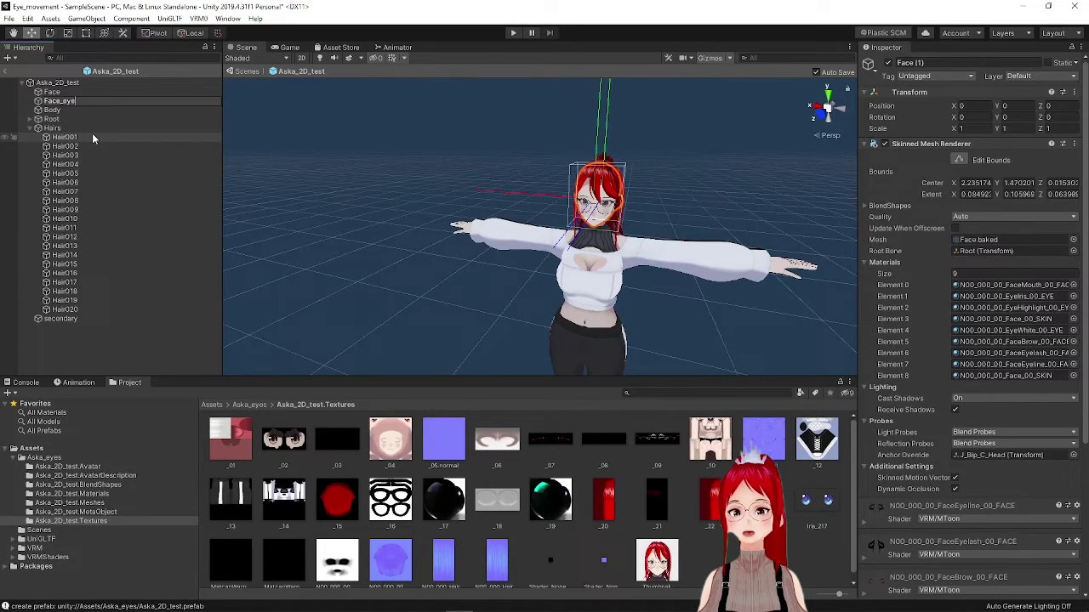
key(Return)
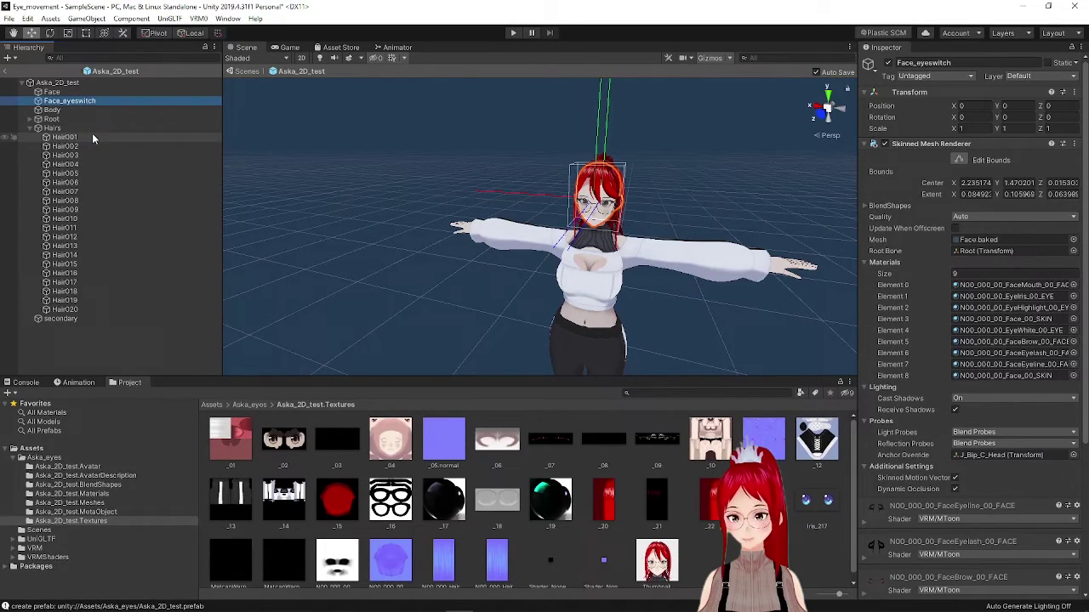
drag(84, 104, 57, 93)
click(56, 90)
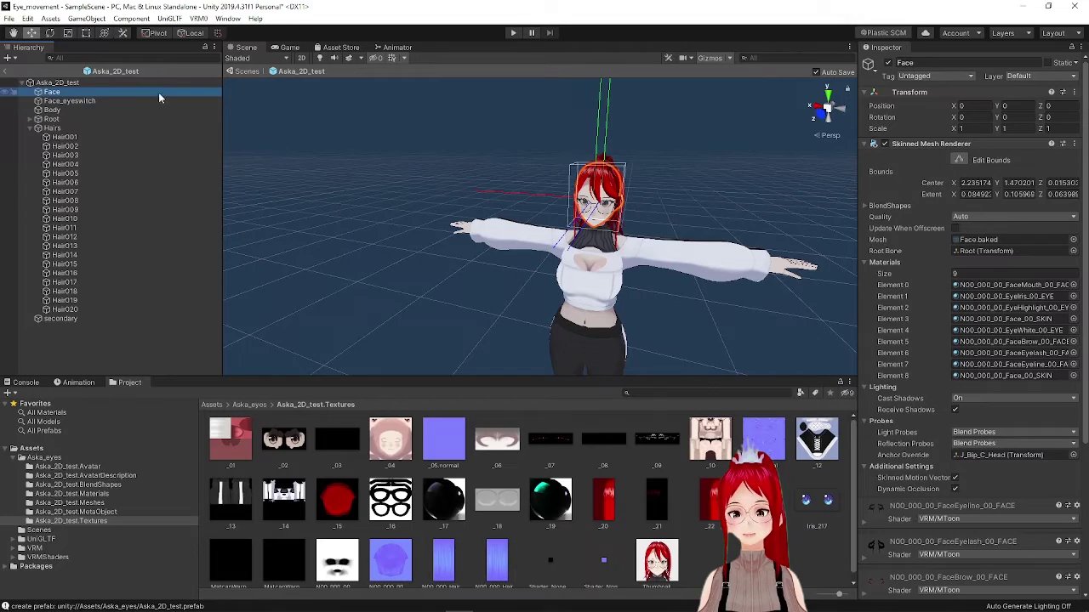
Step: Create two new materials in the avatar's Materials folder
click(85, 493)
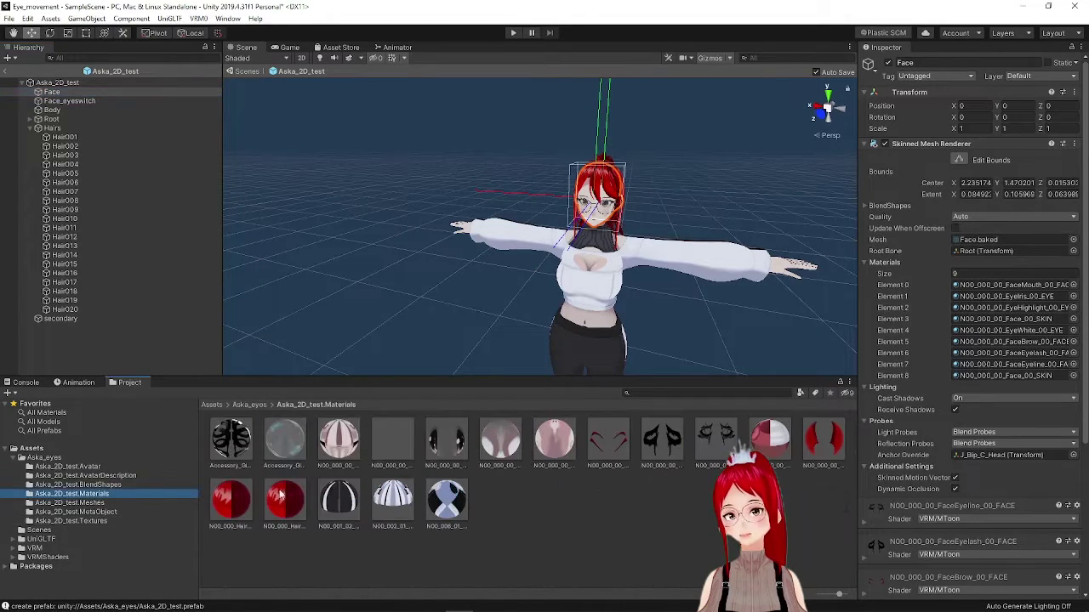
right_click(548, 526)
mouse_move(630, 245)
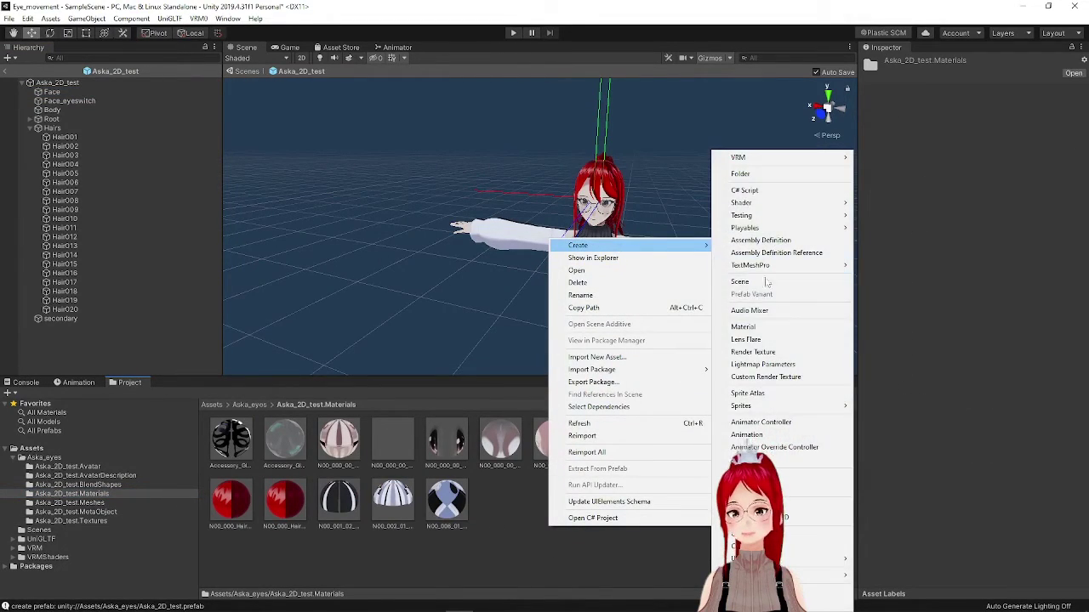
click(743, 326)
right_click(636, 516)
mouse_move(689, 238)
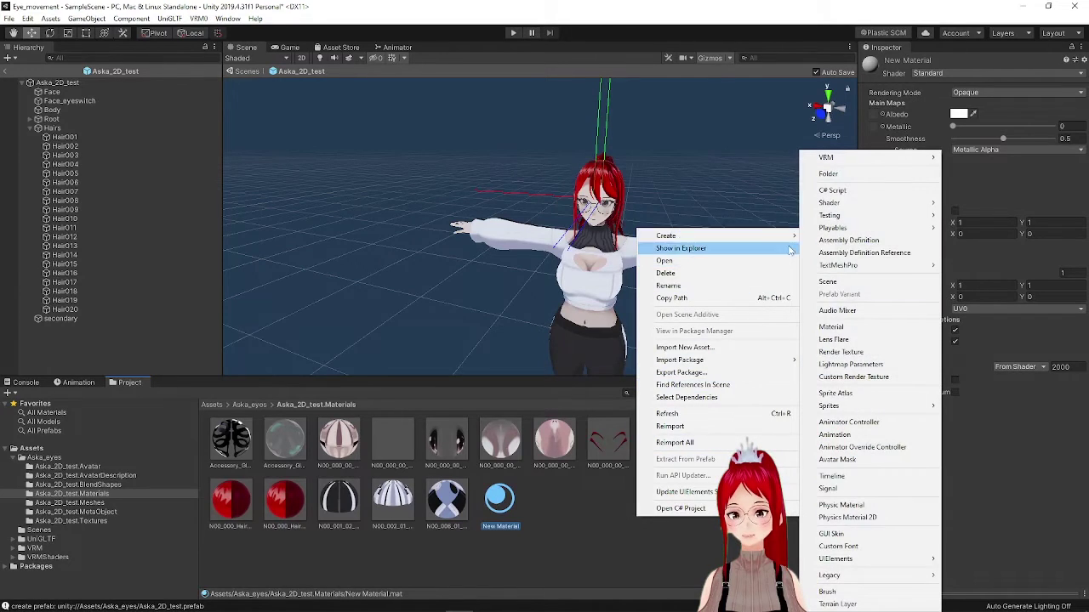
click(837, 316)
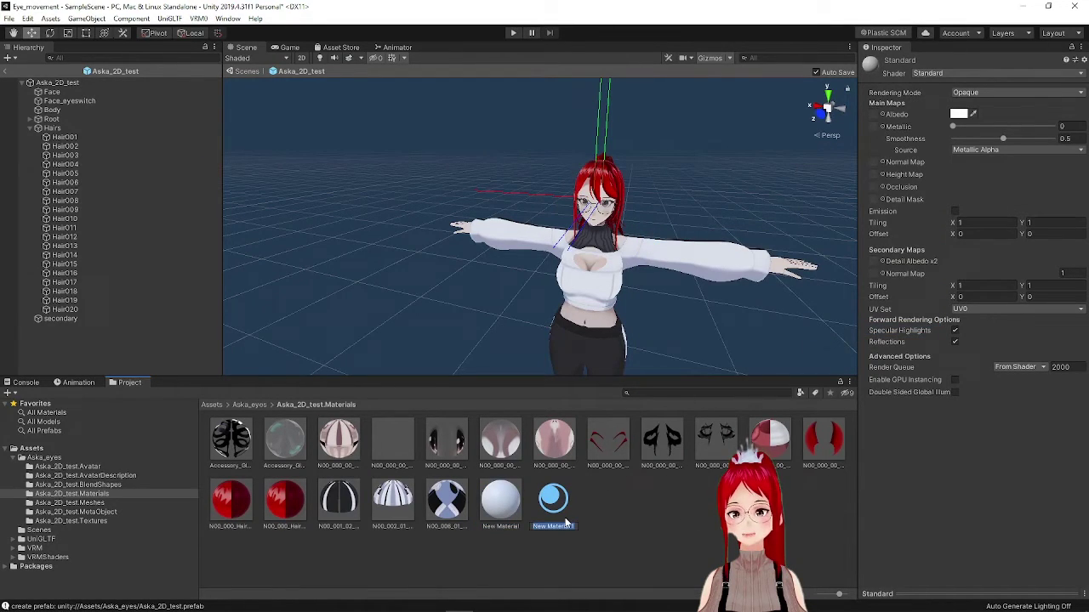
Step: Name the new materials transparent and Eye2
text(transparent)
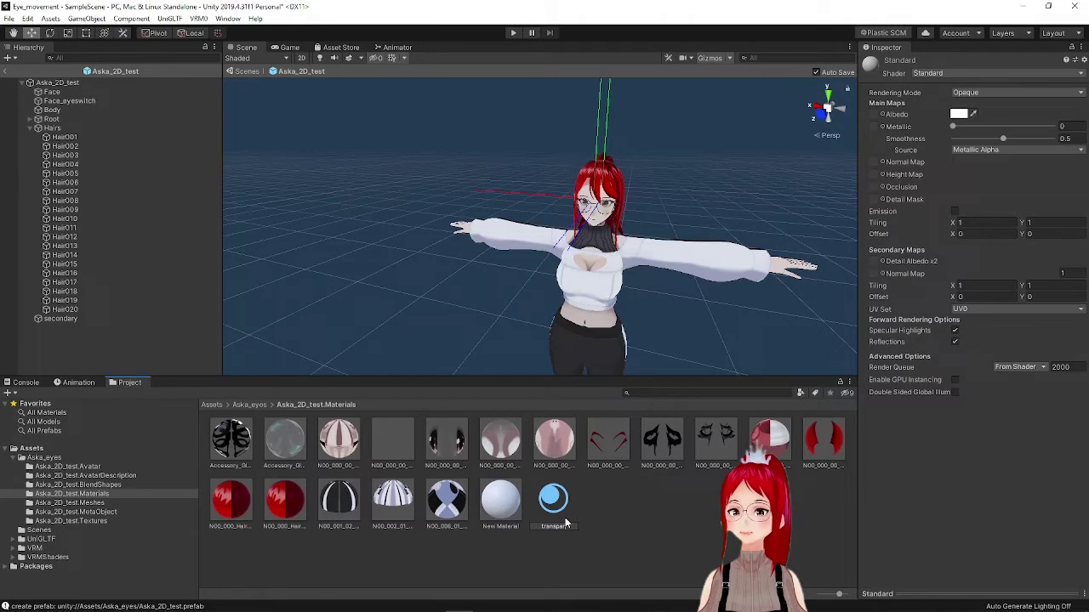
right_click(500, 503)
click(561, 277)
text(Eye2)
key(Return)
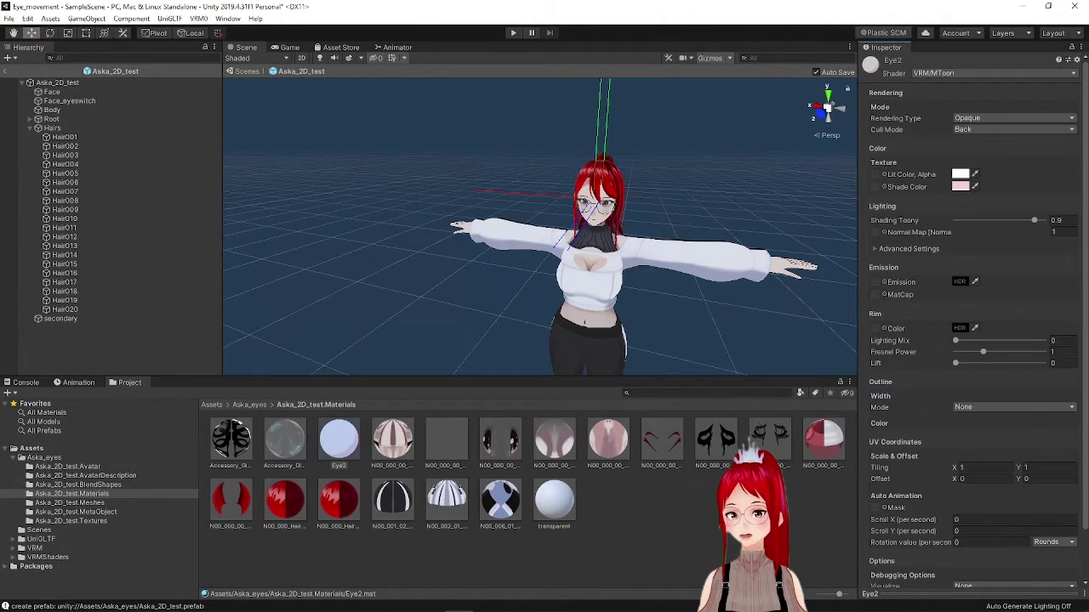
Step: Set Eye2's Rendering Type to Transparent and switch the transparent material to VRM/MToon
click(1070, 118)
click(1012, 141)
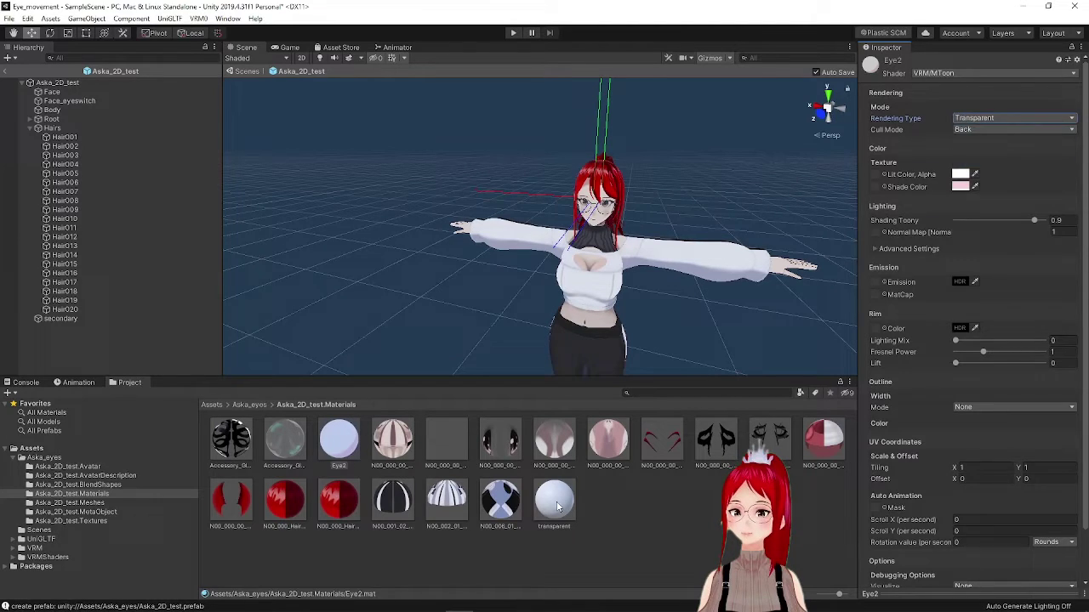
click(1012, 118)
click(936, 107)
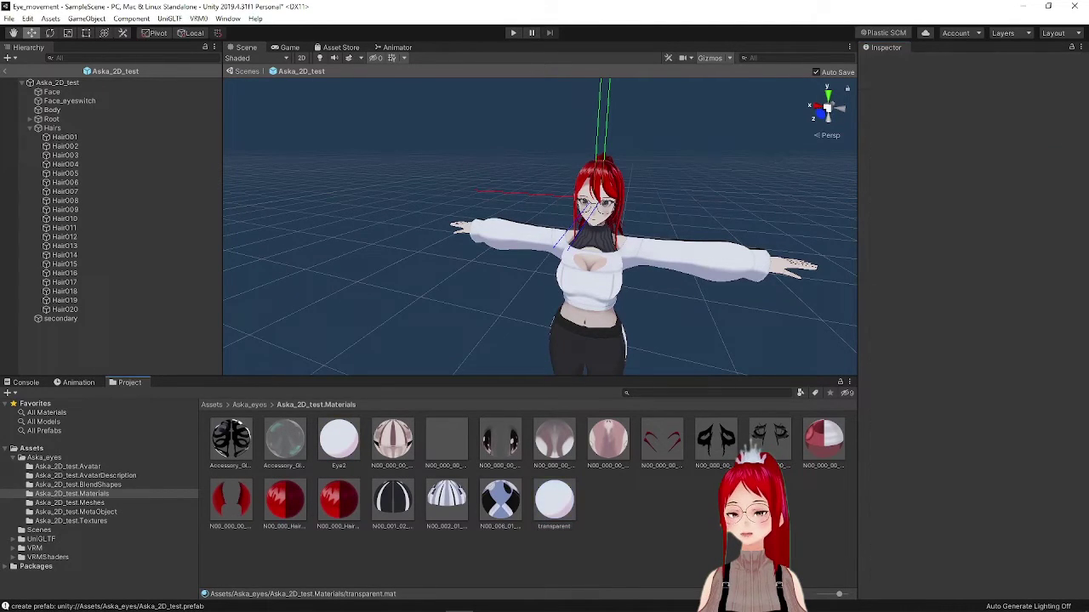
click(959, 174)
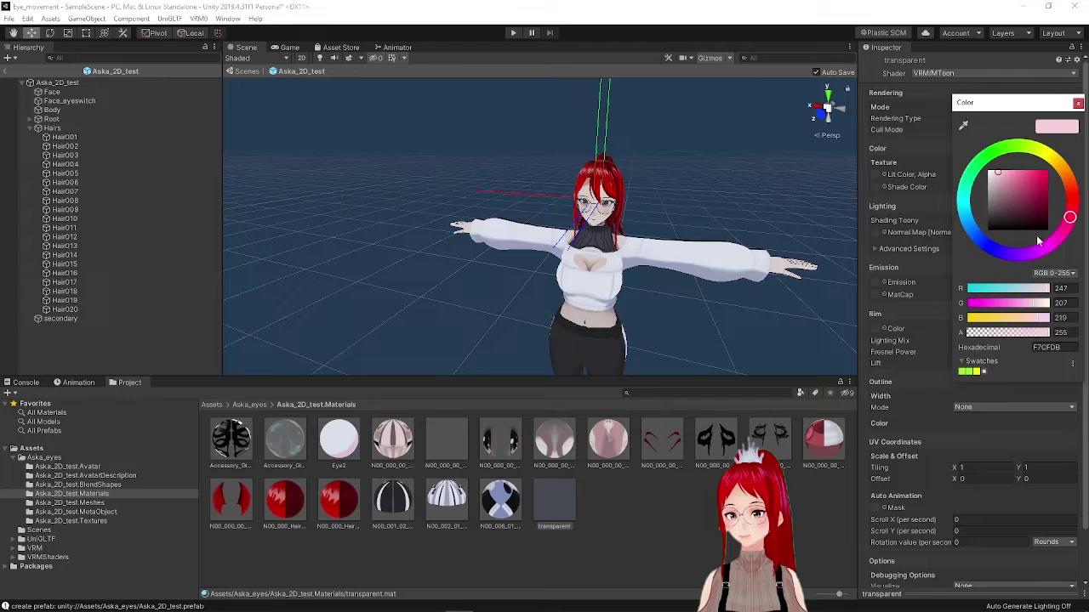
Step: Apply the Iris_217 import changes and assign the blue iris texture to Eye2's Lit Color
click(73, 521)
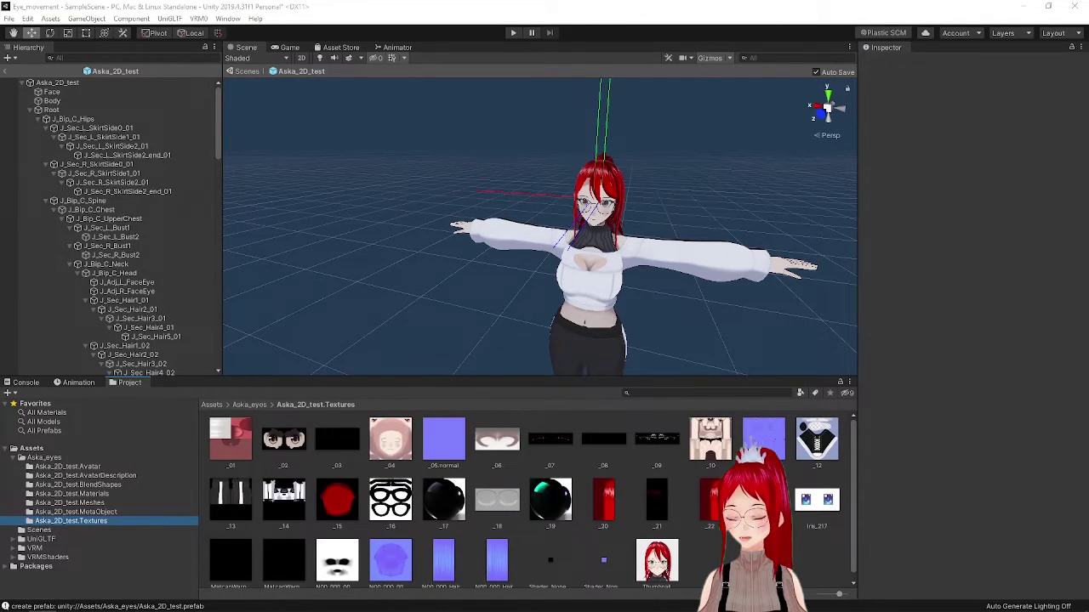
click(1072, 299)
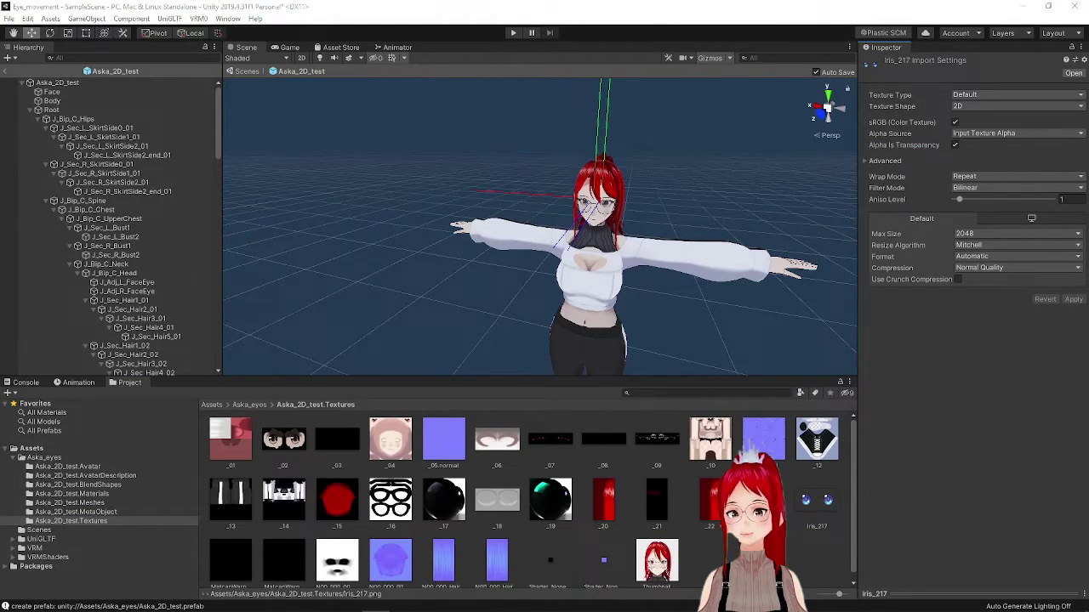
click(71, 494)
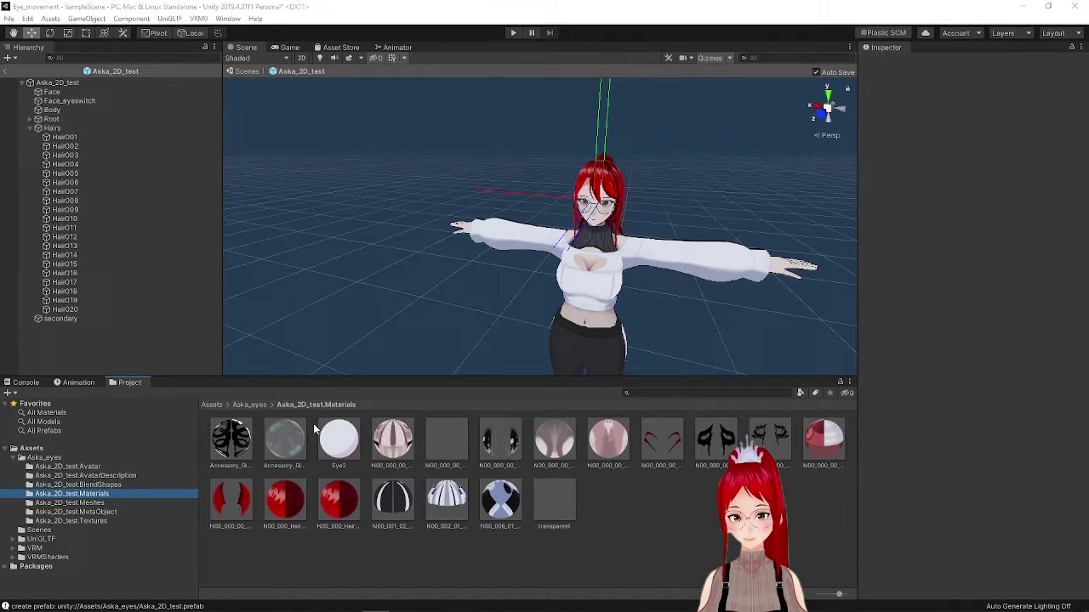
click(338, 438)
click(884, 176)
scroll(884, 176, down, 5)
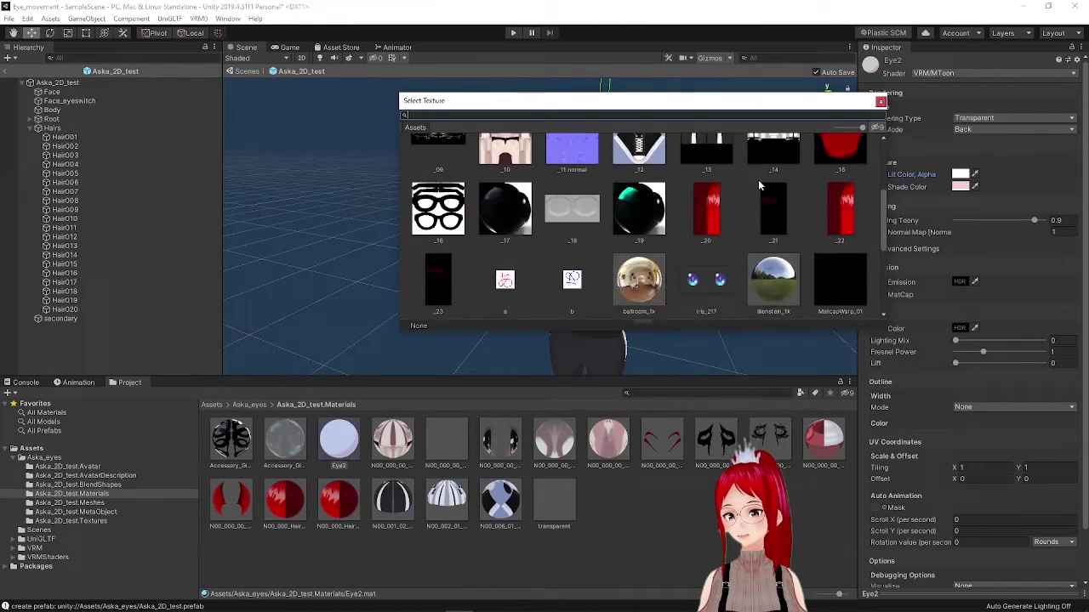
double_click(770, 130)
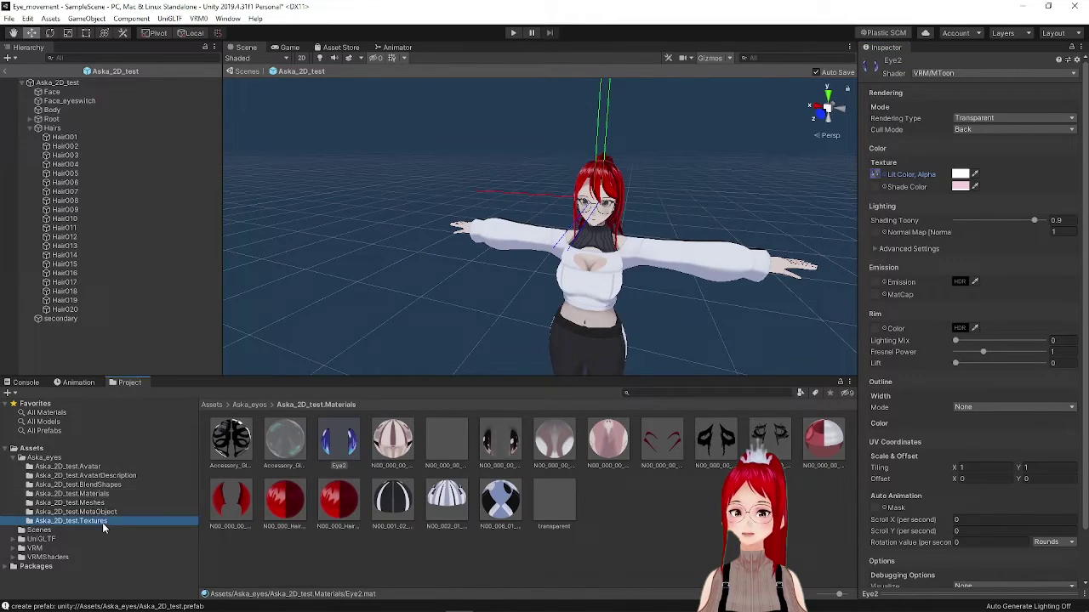
click(100, 521)
Step: Set the alpha of Eye2's Lit Color and Shade Color to 0
click(960, 175)
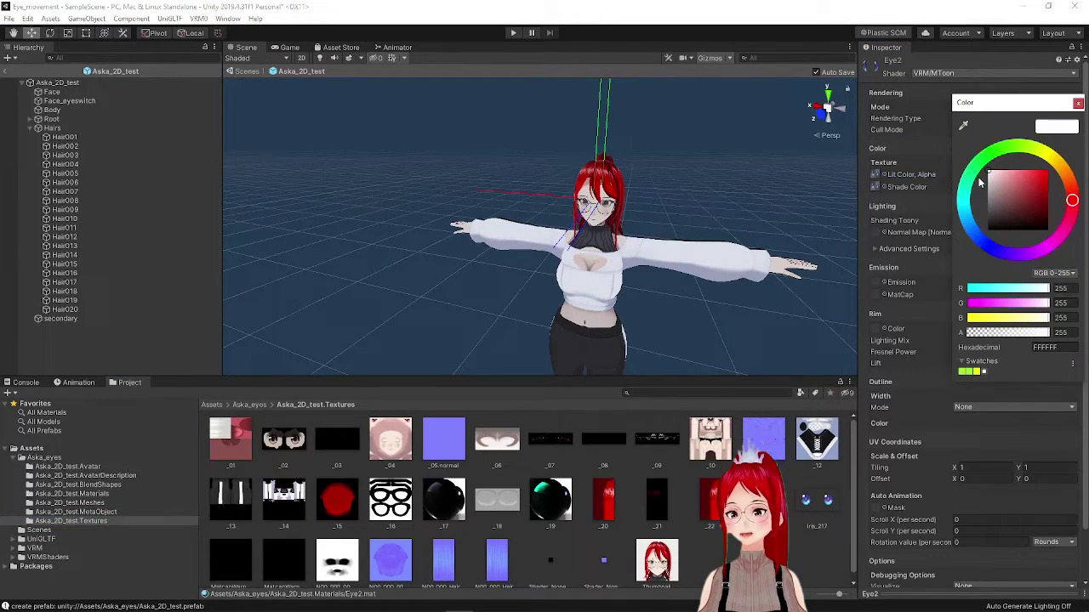
click(968, 334)
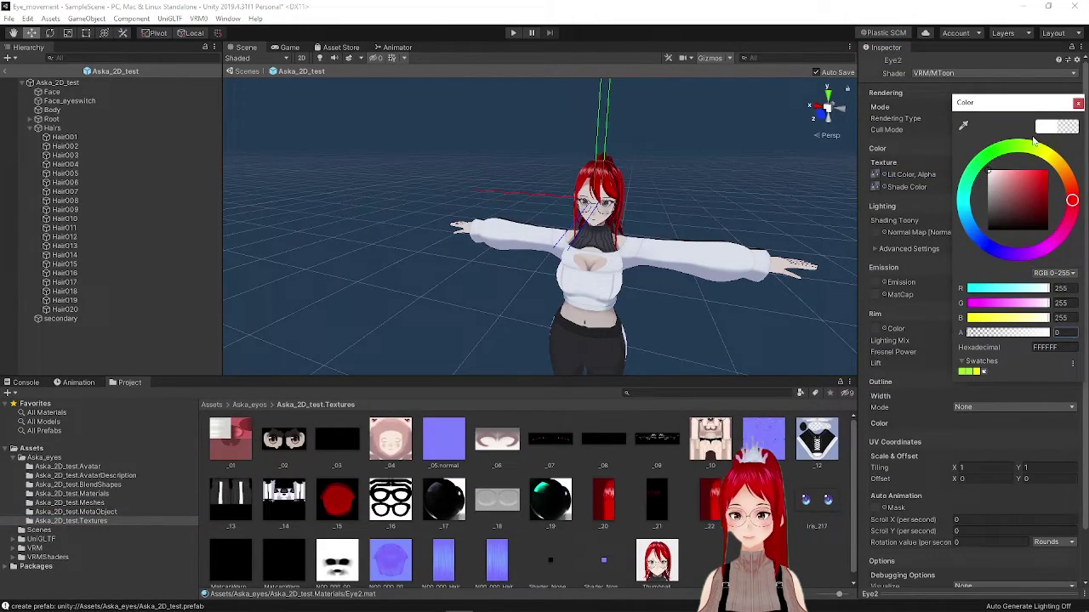
click(1078, 103)
click(962, 187)
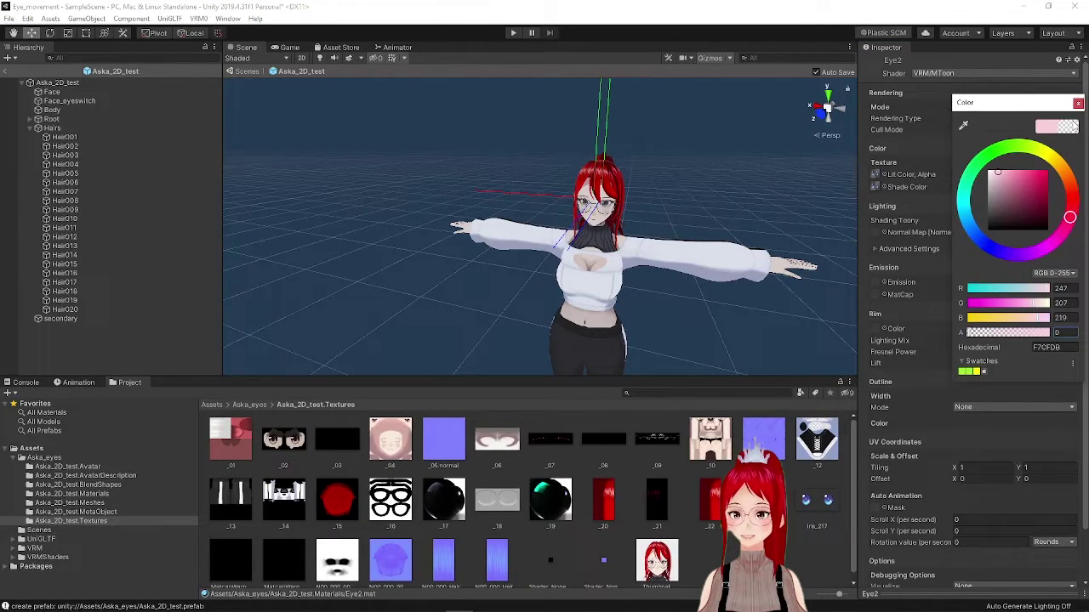
click(1078, 103)
click(69, 100)
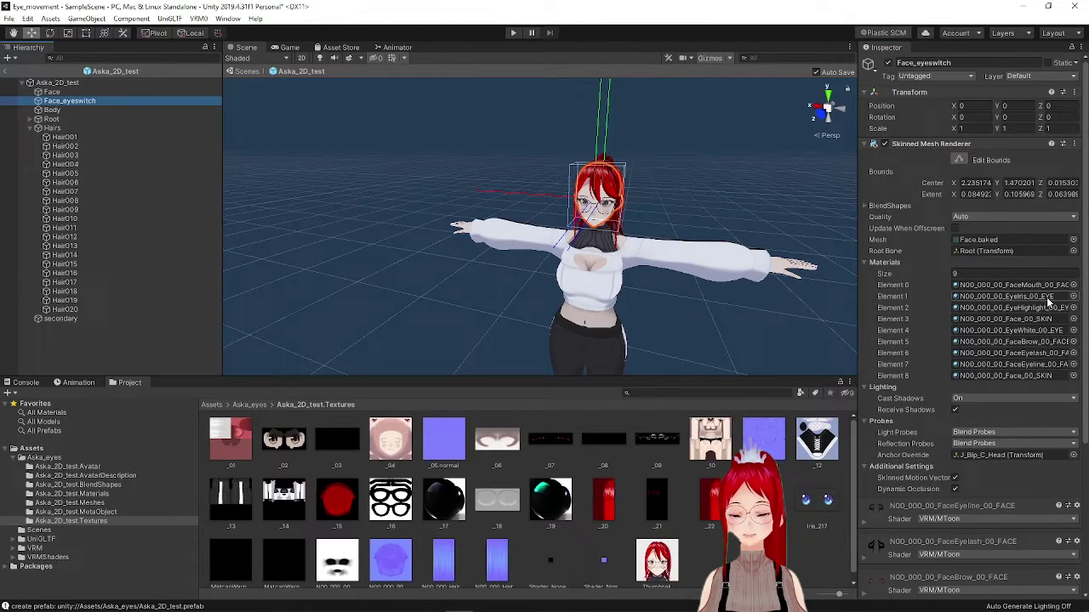
Step: Replace the iris material in Face_eyeswitch's Element 1 with Eye2
click(1074, 297)
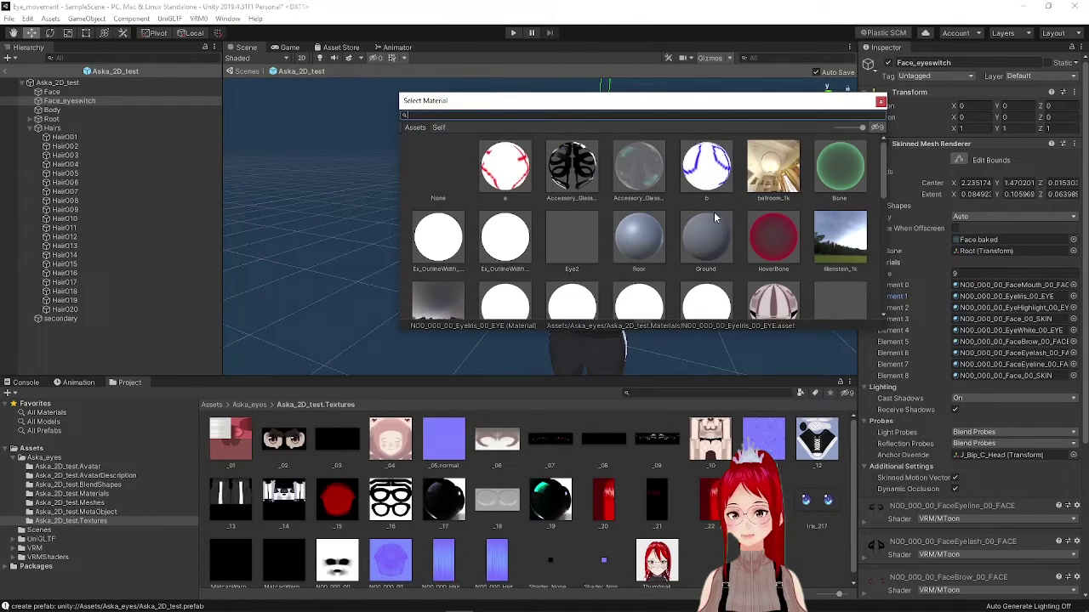
click(583, 246)
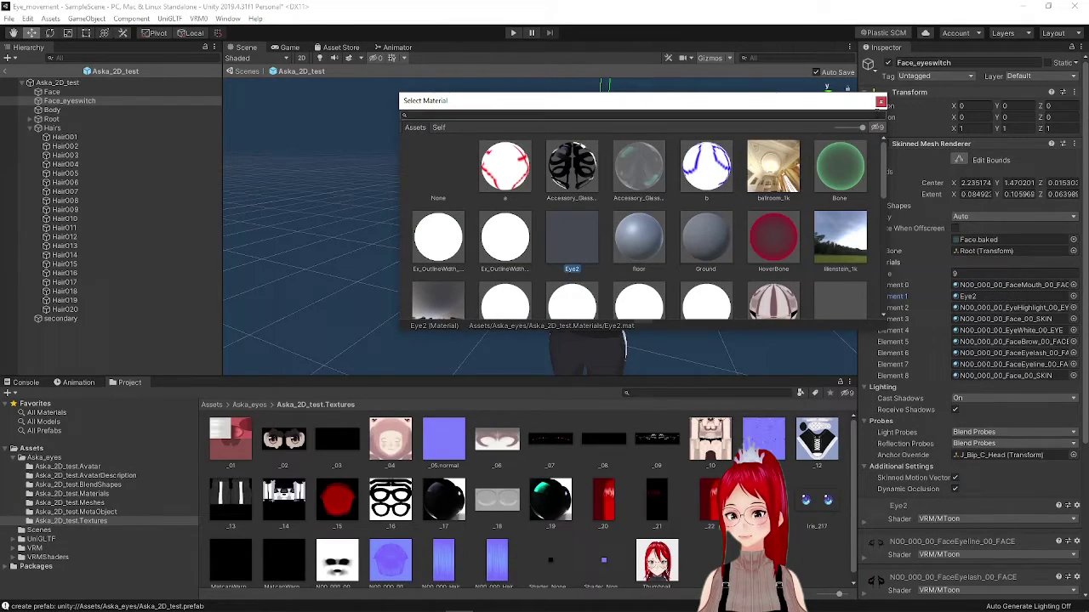
click(880, 101)
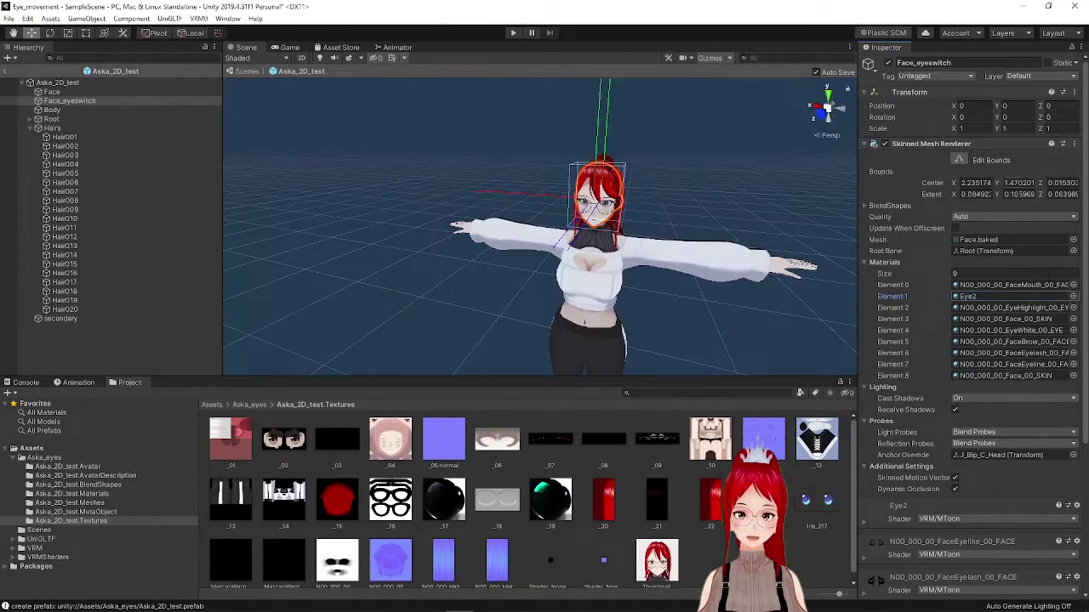
Step: Assign the transparent material to the mouth, face skin and three further face slots
click(1073, 285)
text(tr)
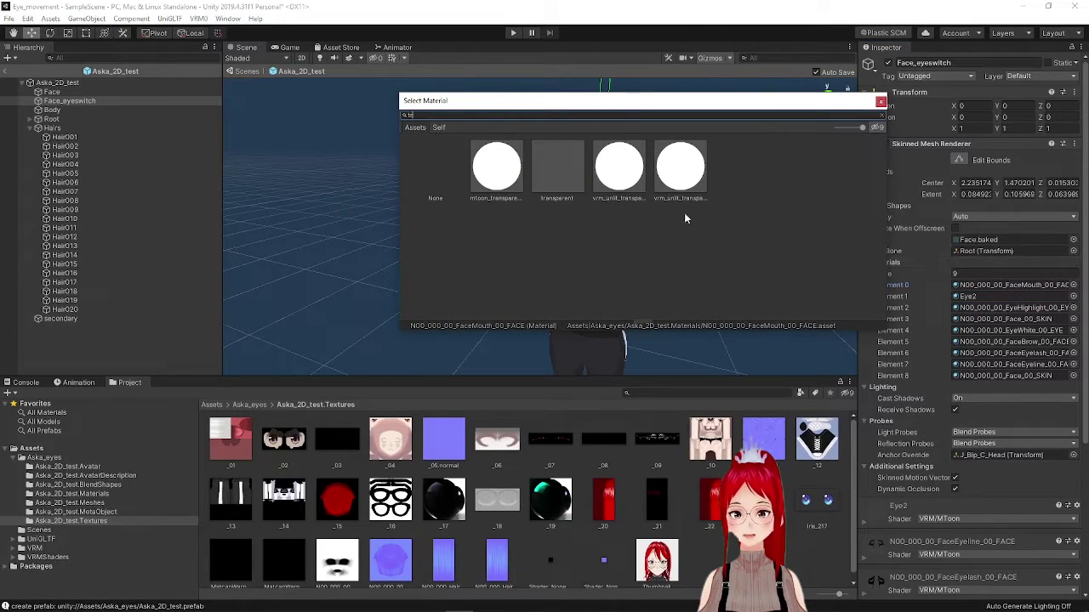
click(562, 164)
double_click(562, 164)
click(1073, 319)
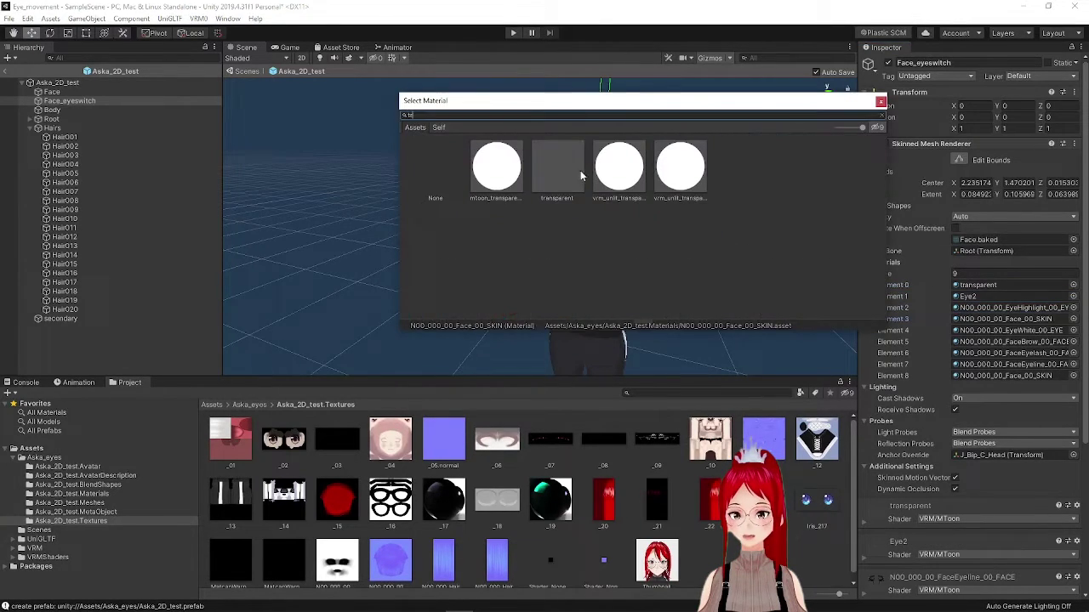
double_click(557, 166)
click(1073, 330)
click(557, 166)
double_click(557, 166)
click(1073, 342)
click(557, 165)
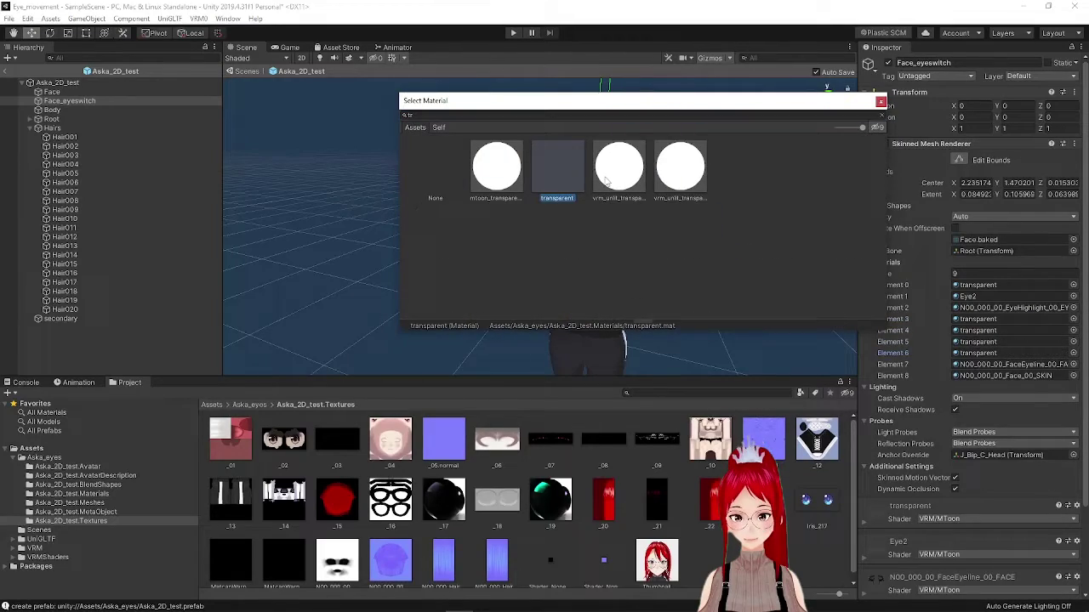
double_click(557, 166)
Step: Set one more Face_eyeswitch material slot to transparent
click(1073, 364)
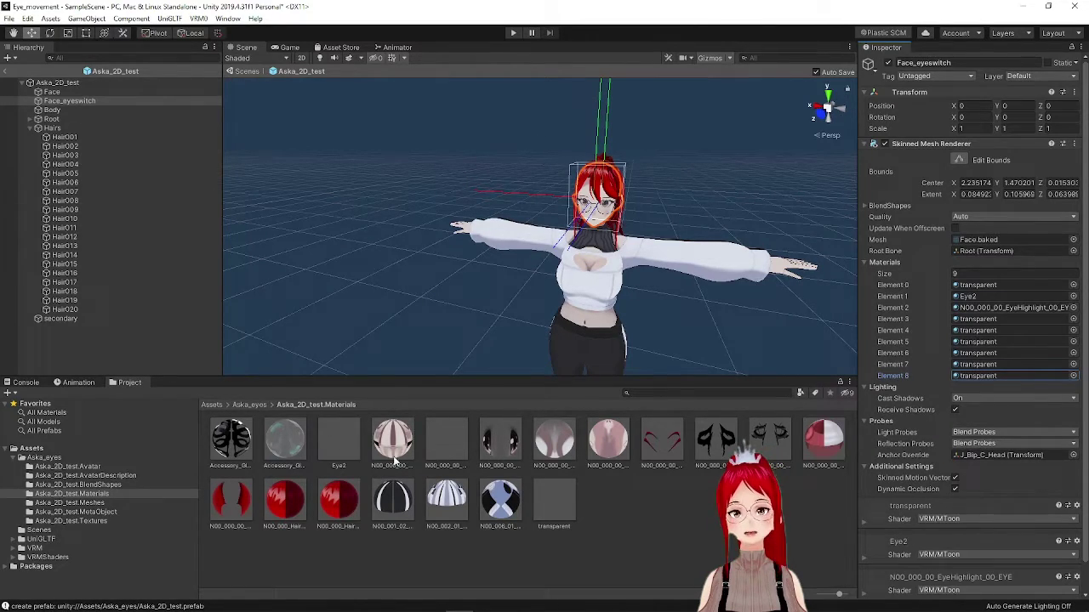
Step: Create a new folder named meshint inside Aska_eyes
click(43, 457)
right_click(342, 505)
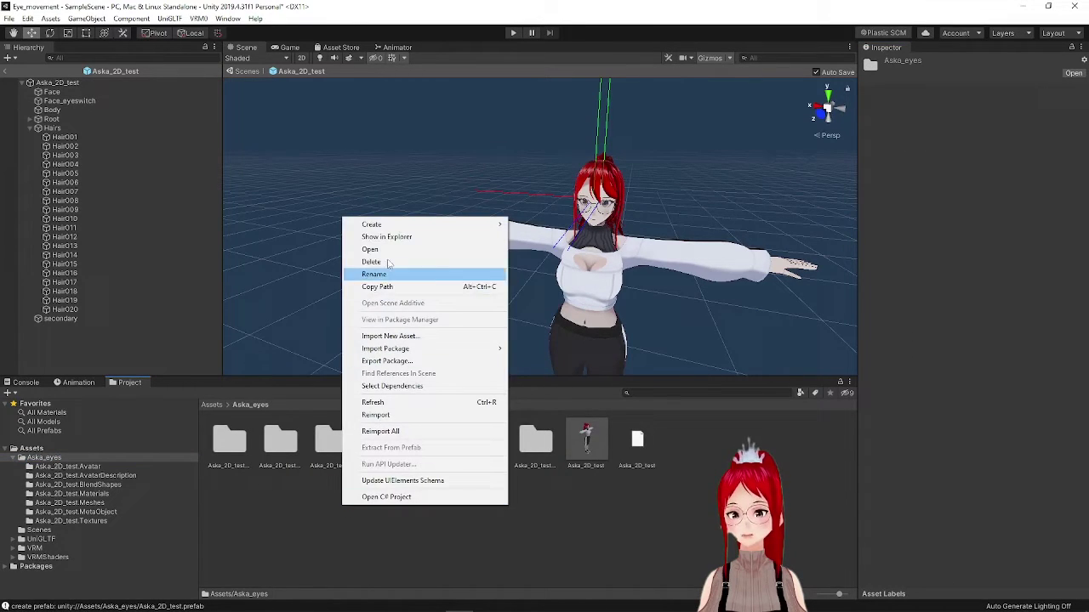
mouse_move(419, 230)
click(552, 174)
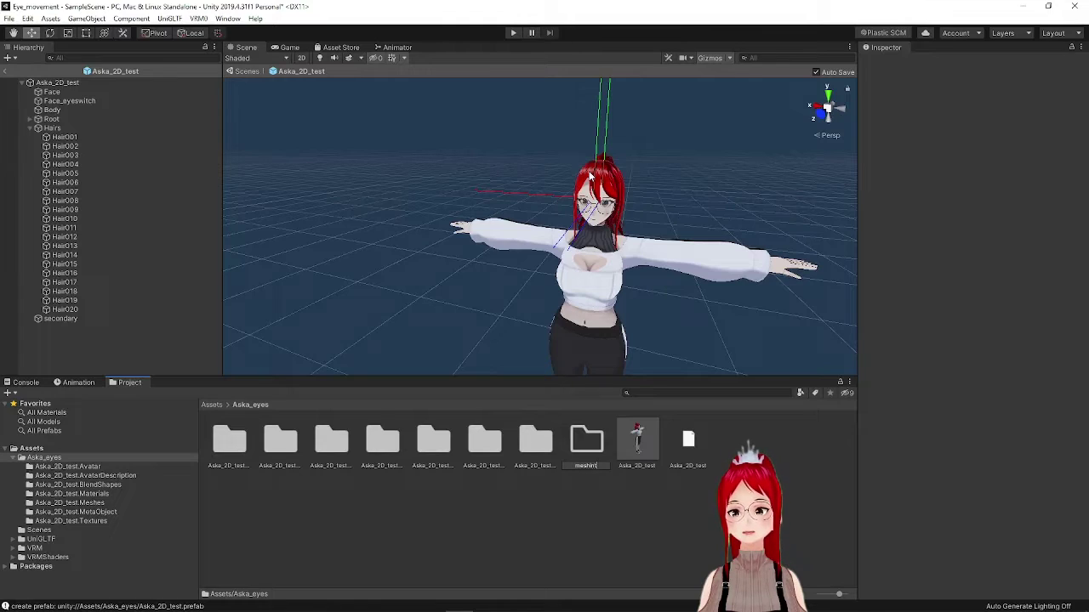
key(Return)
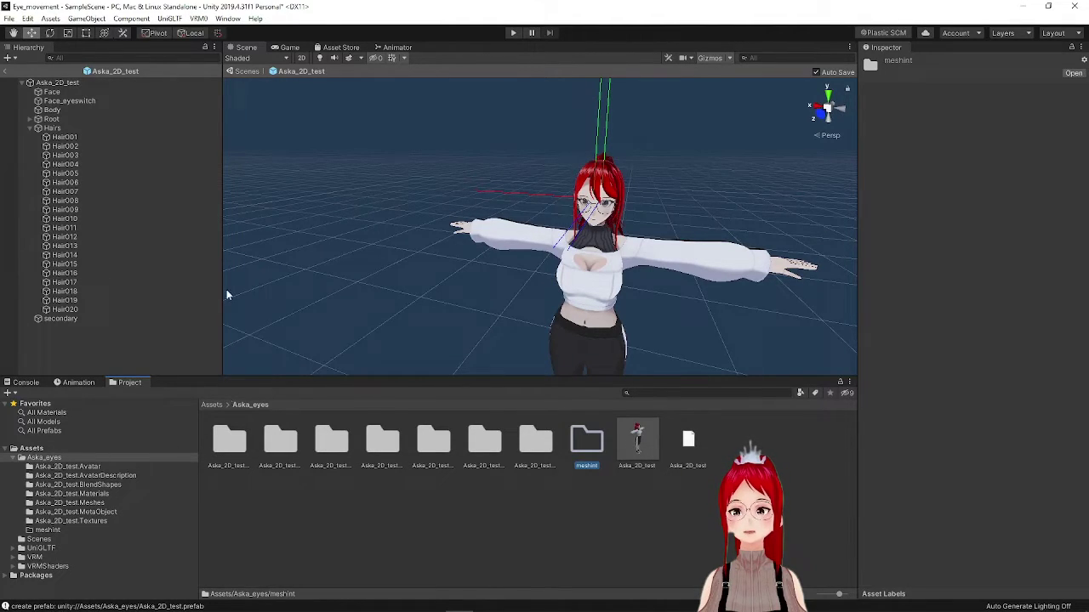
Step: Integrate Aska_2D_test with the VRM0 MeshIntegratorWizard, saving results into meshint
click(198, 18)
click(230, 85)
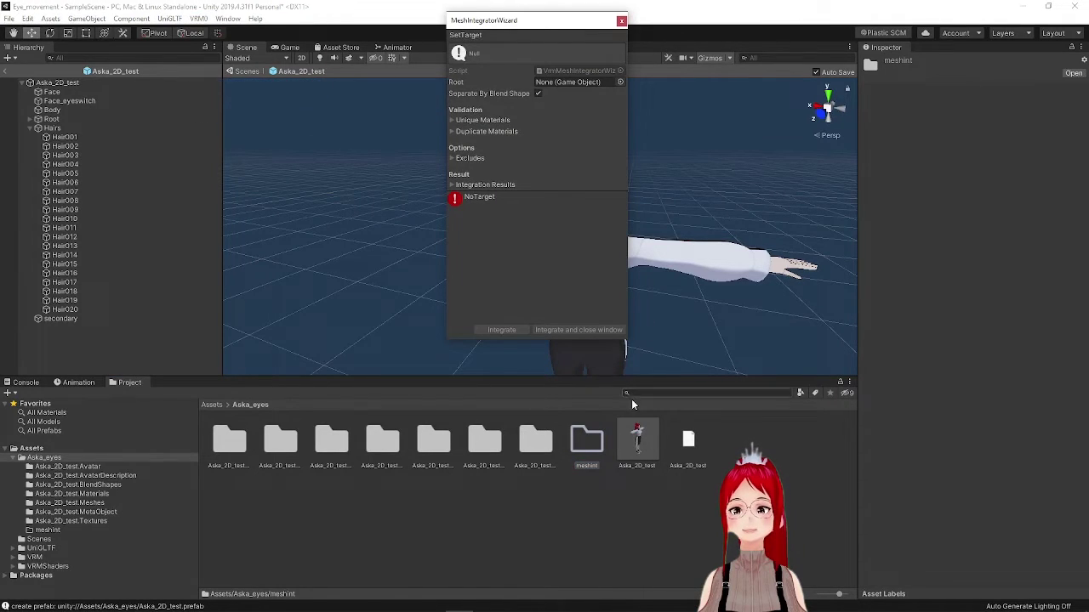
drag(636, 436, 567, 82)
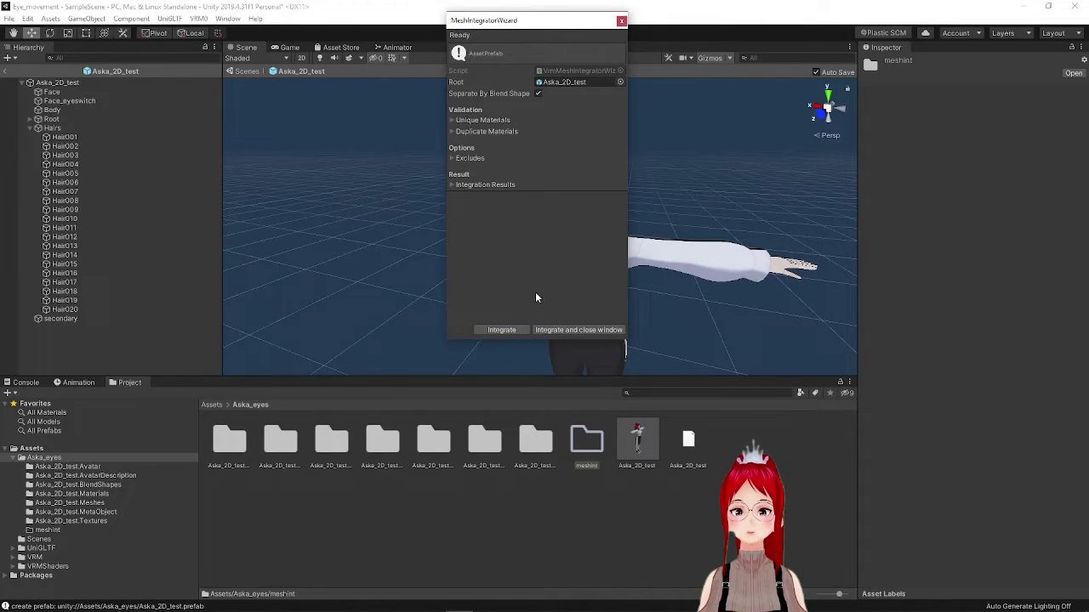
click(571, 330)
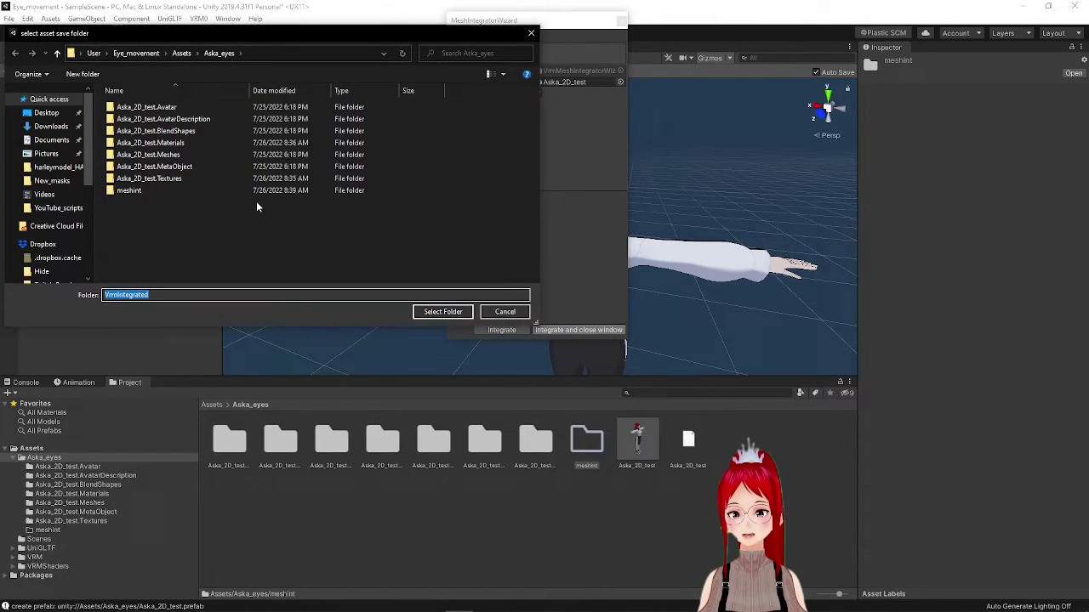
drag(204, 33, 436, 41)
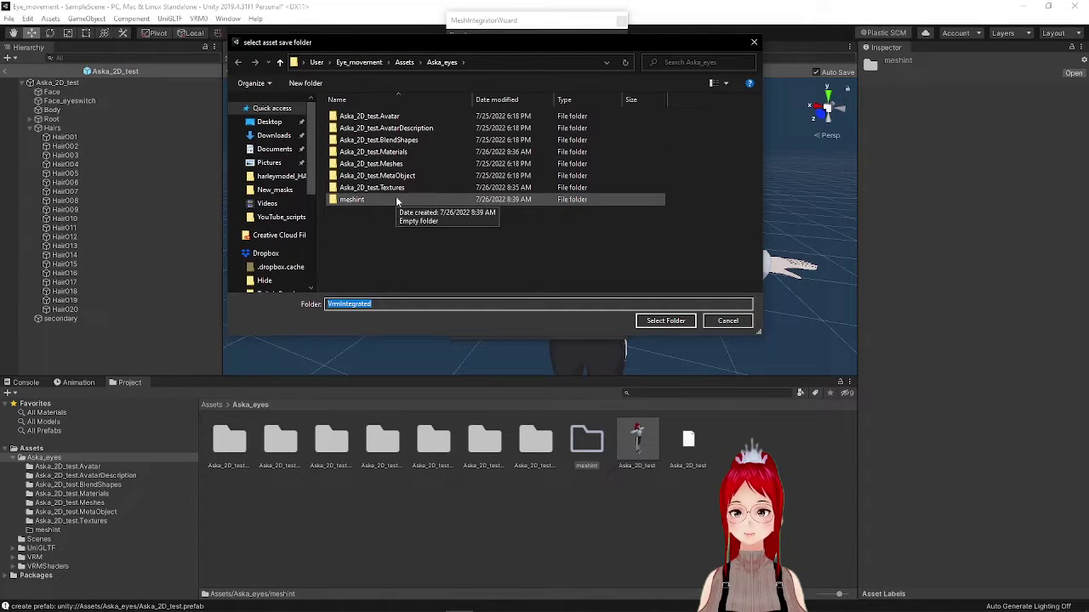
double_click(360, 198)
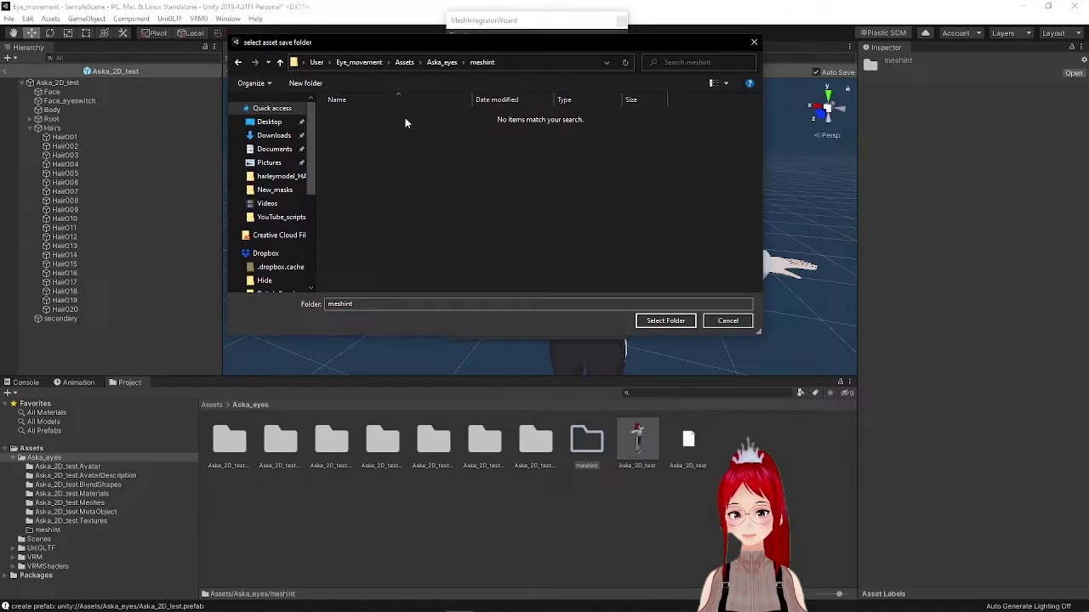
click(666, 321)
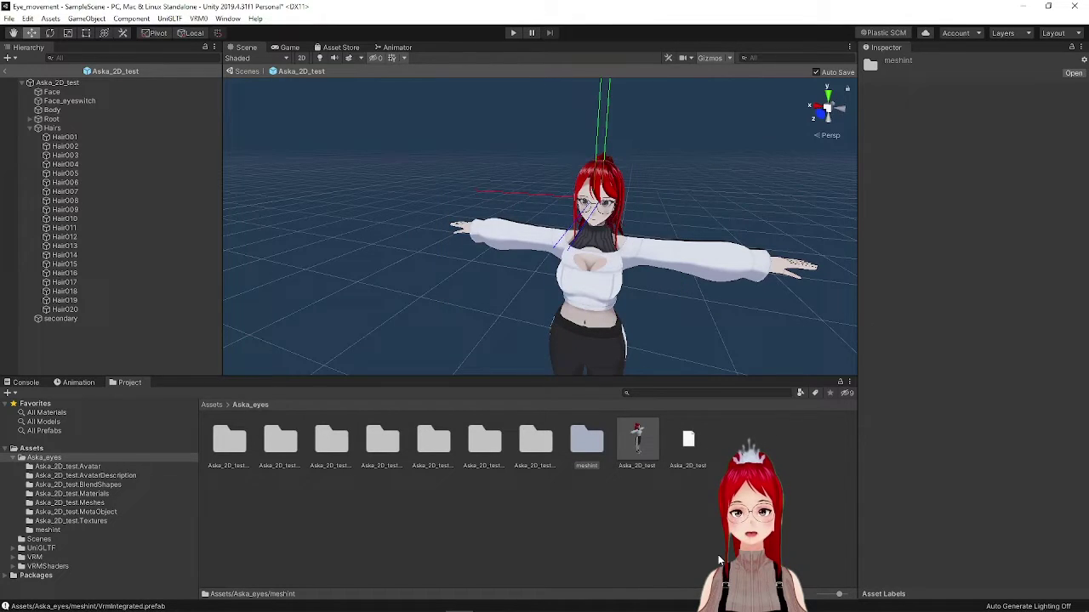
double_click(587, 439)
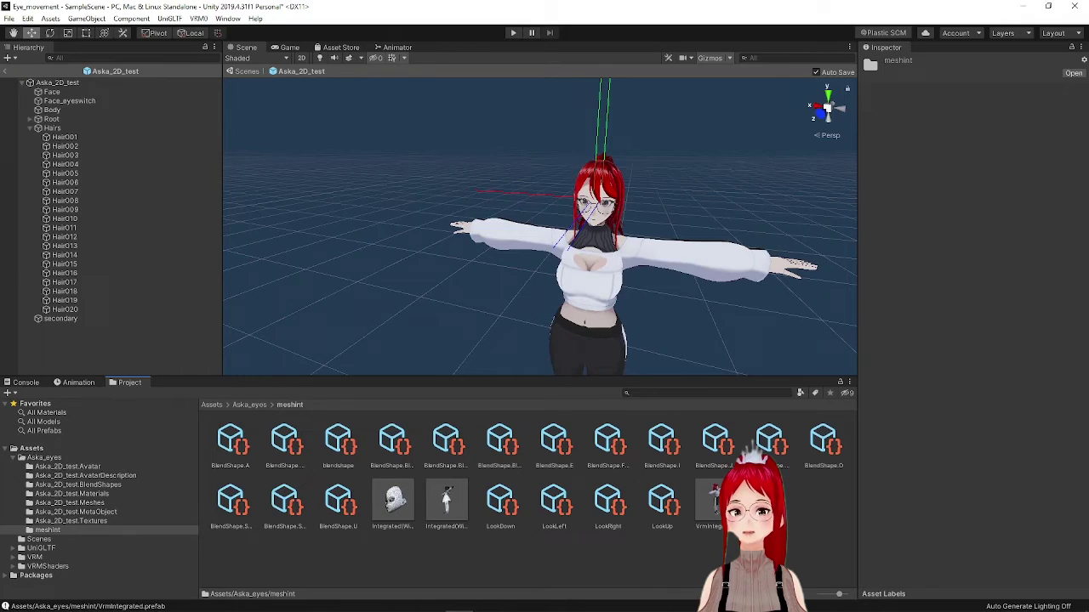
Step: Leave the prefab view and delete the original Aska_2D_test object from the scene
click(7, 70)
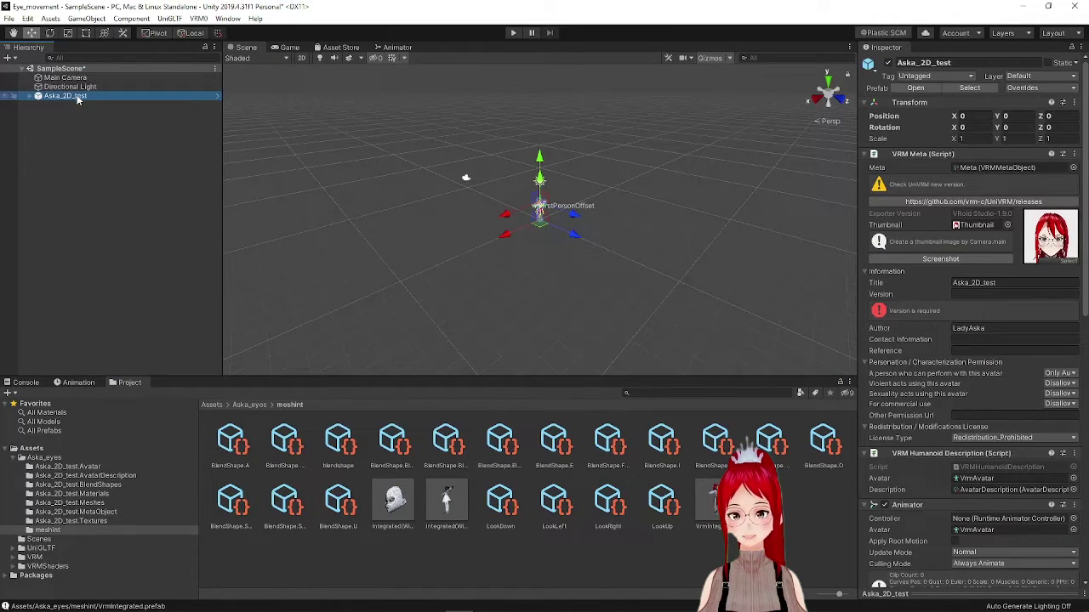
click(77, 98)
key(BackSpace)
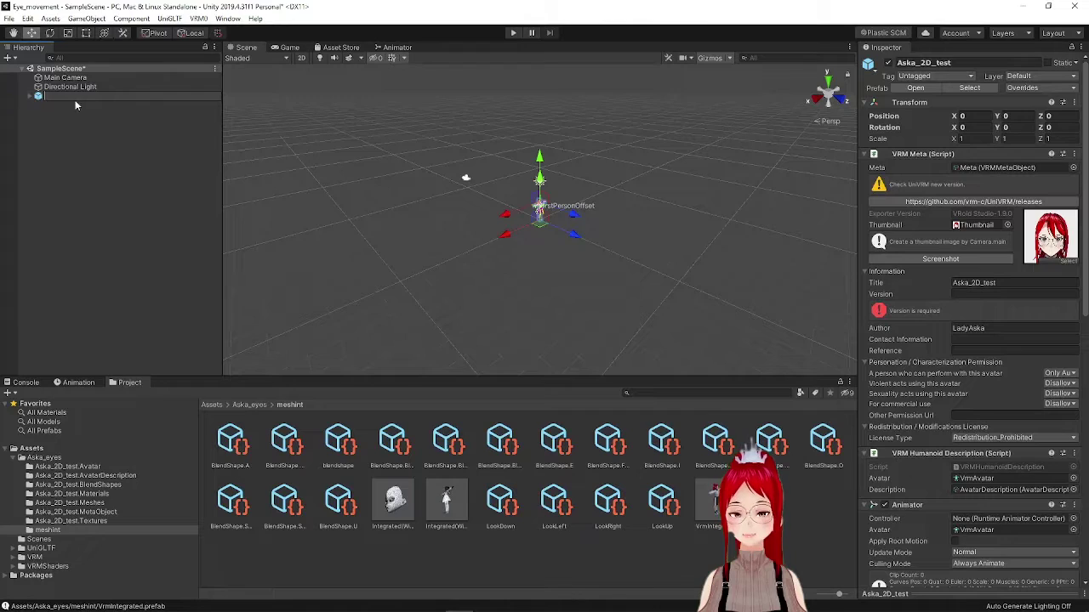
click(43, 105)
click(43, 97)
key(Delete)
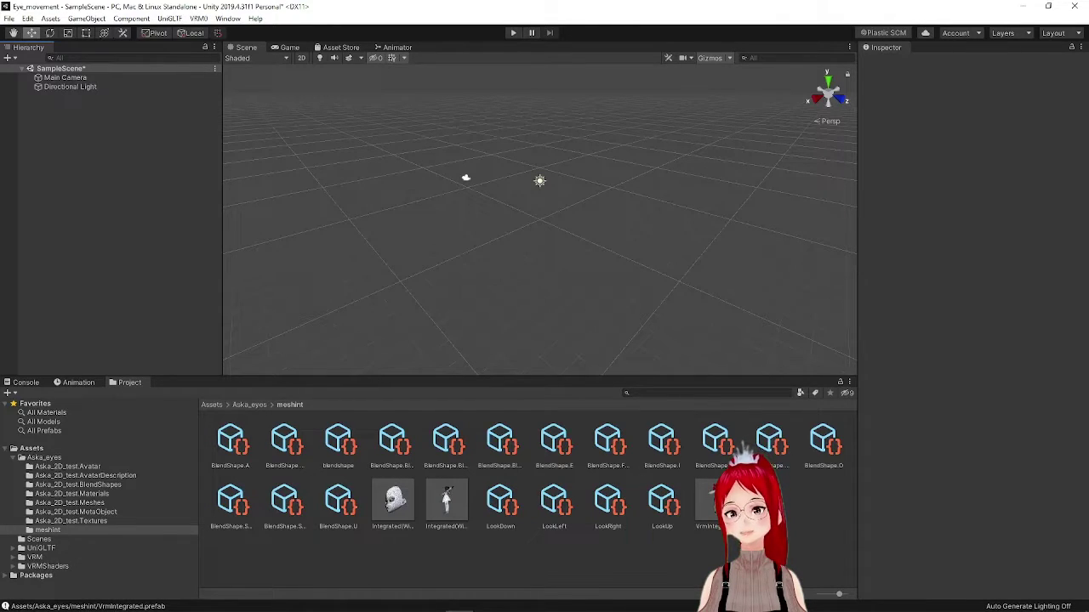
Step: Create a BlendShapeClip saved as eyeswitch on VrmIntegrated and open it for editing
click(337, 442)
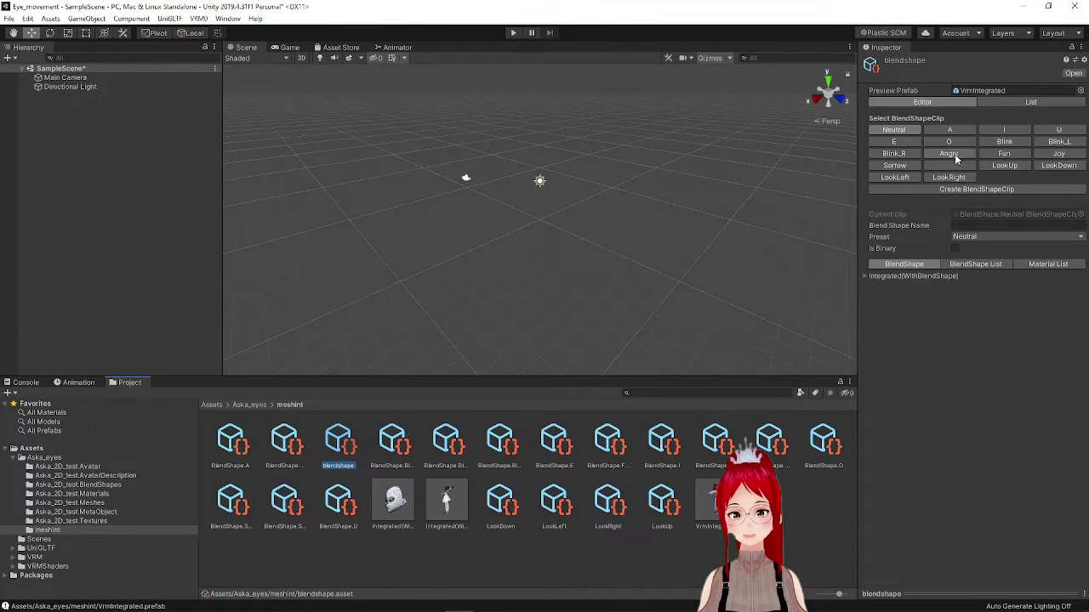
click(985, 188)
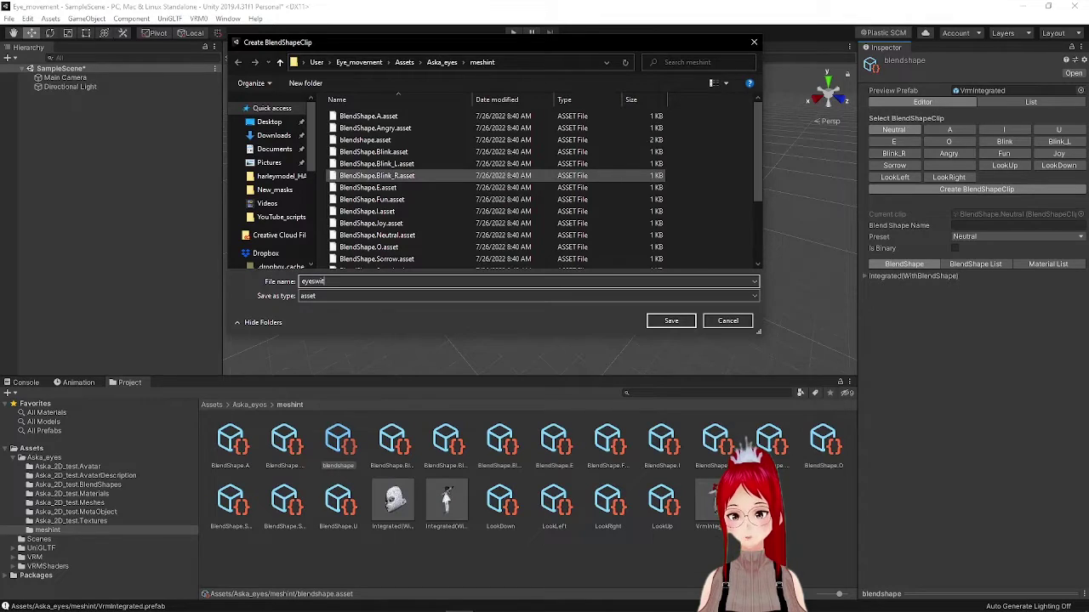
key(Return)
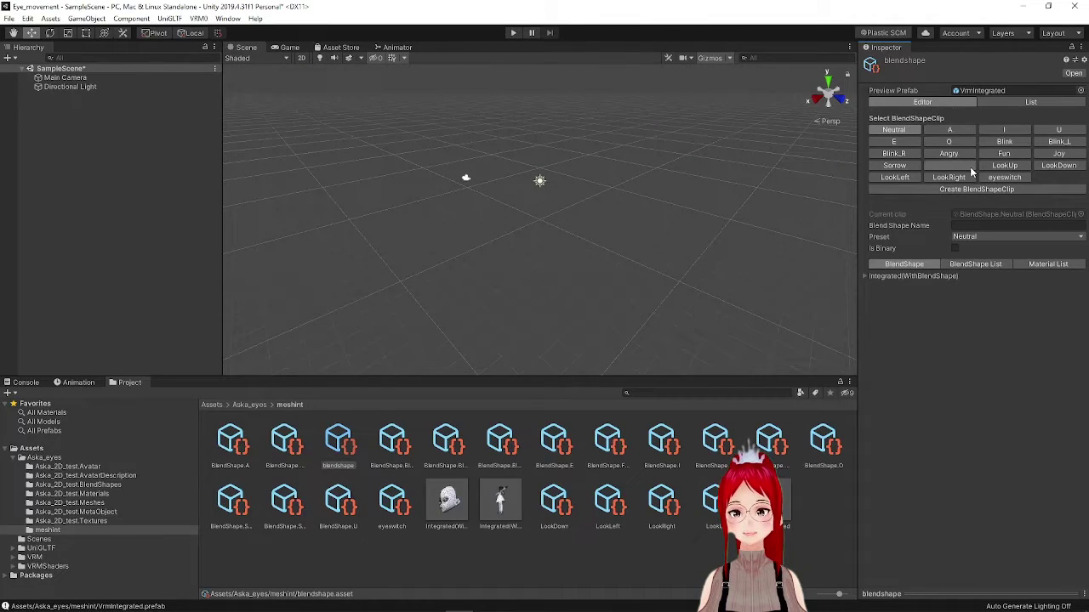
click(969, 166)
click(976, 226)
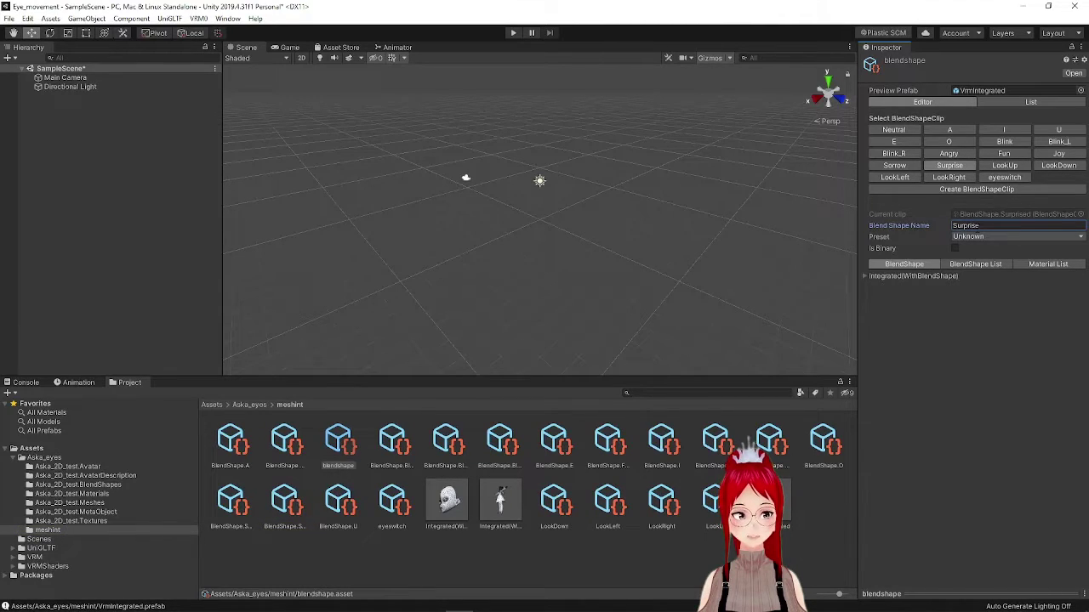
click(1013, 180)
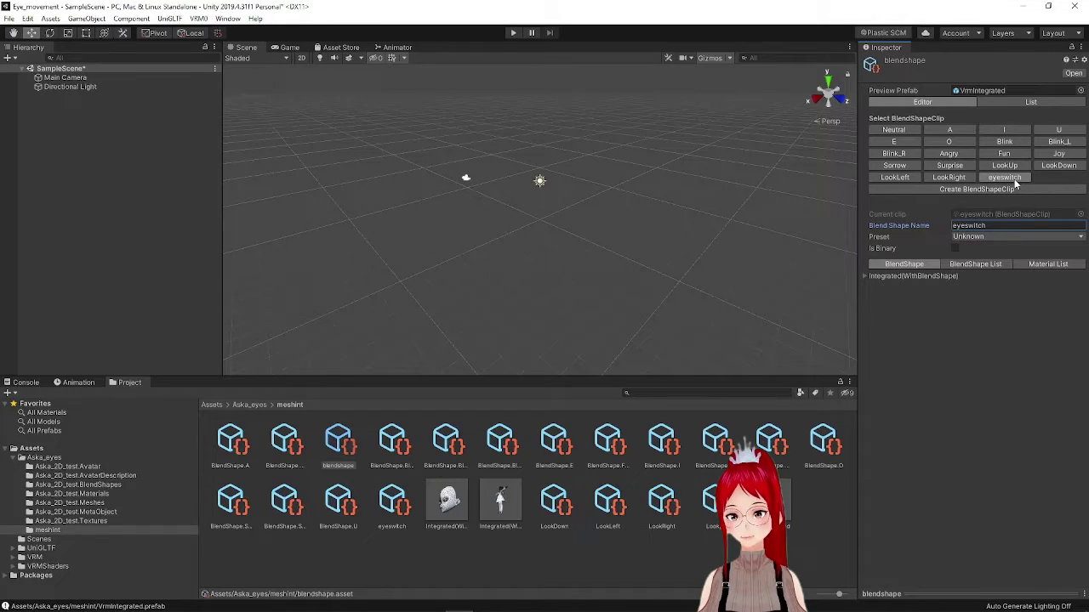
Step: Add a Material List entry setting EyeIris_00_EYE's _Color target to black
click(1060, 267)
click(1056, 355)
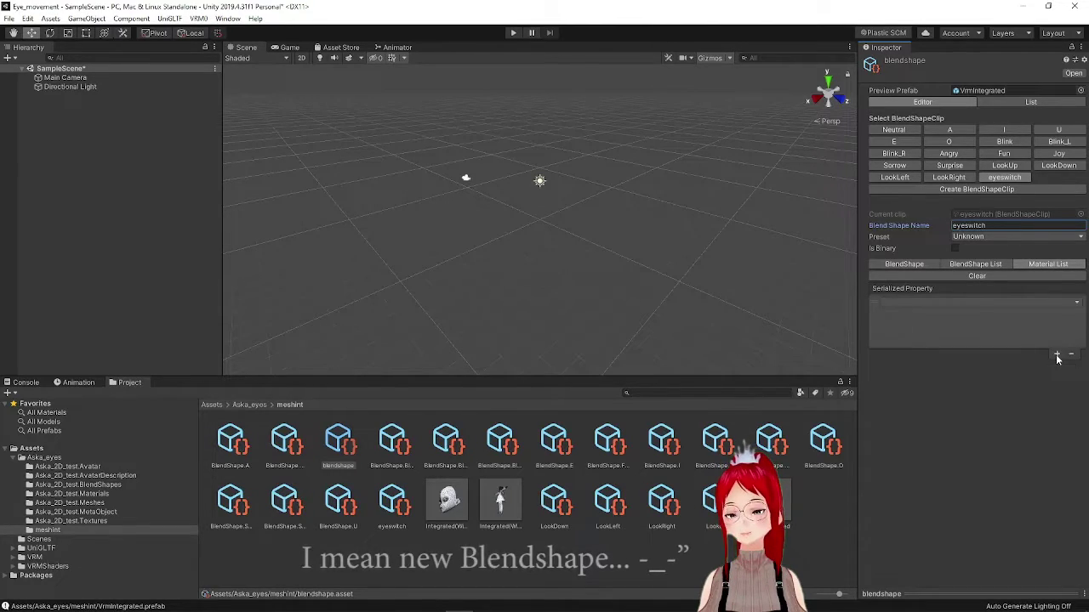
click(1074, 303)
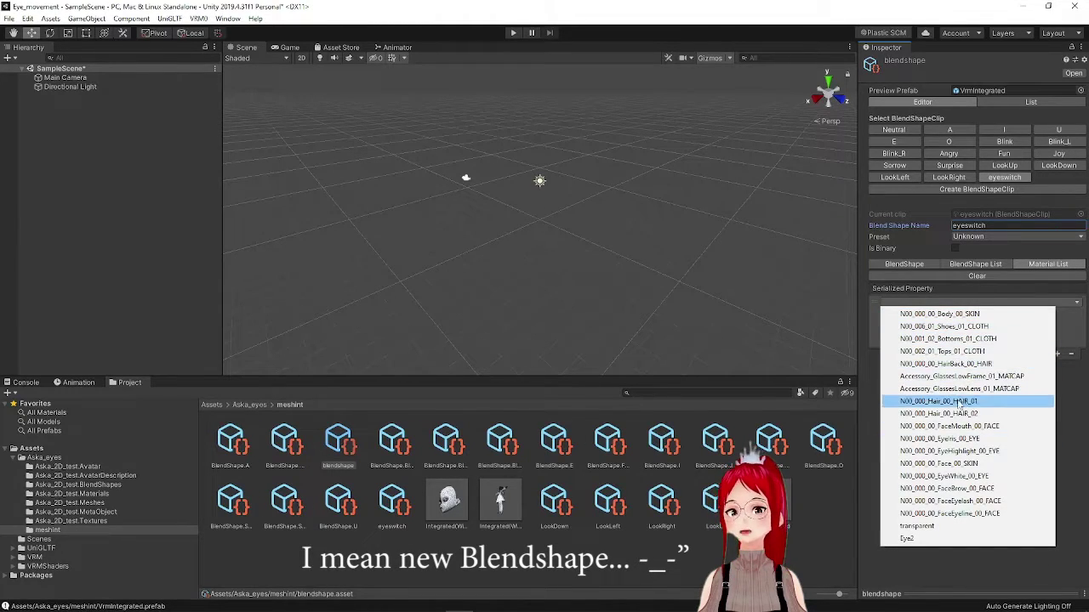
click(944, 438)
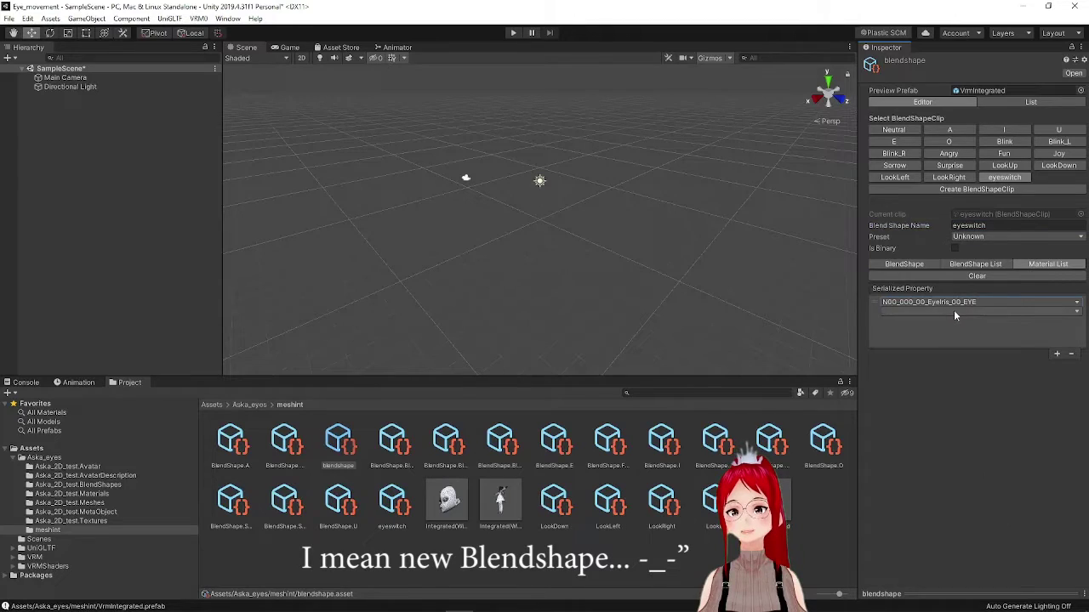
click(954, 312)
click(936, 180)
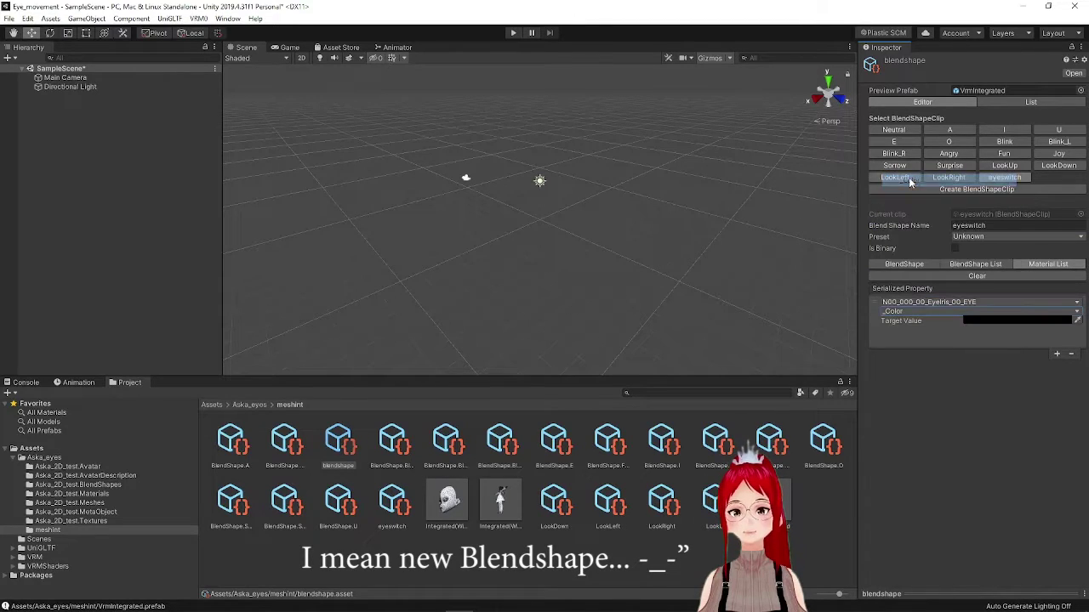
click(1001, 317)
drag(991, 104, 761, 79)
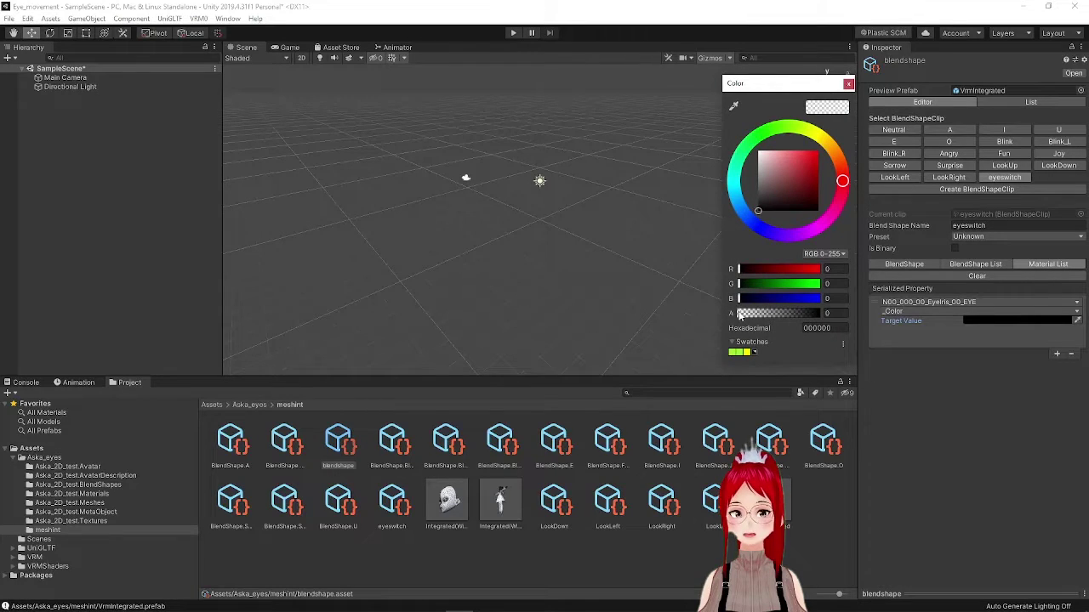
drag(739, 316, 788, 316)
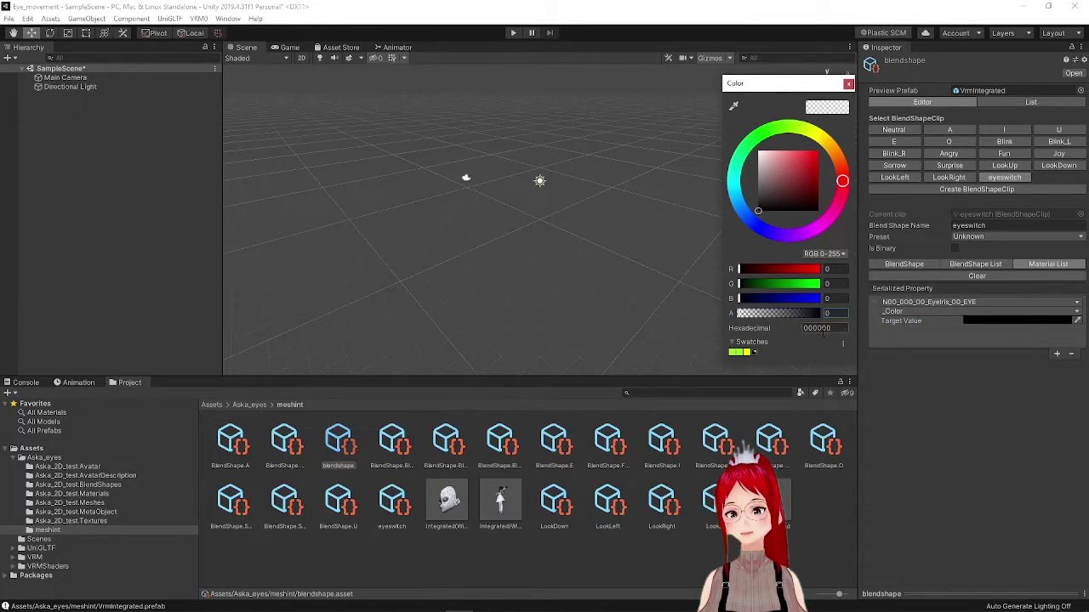
click(848, 83)
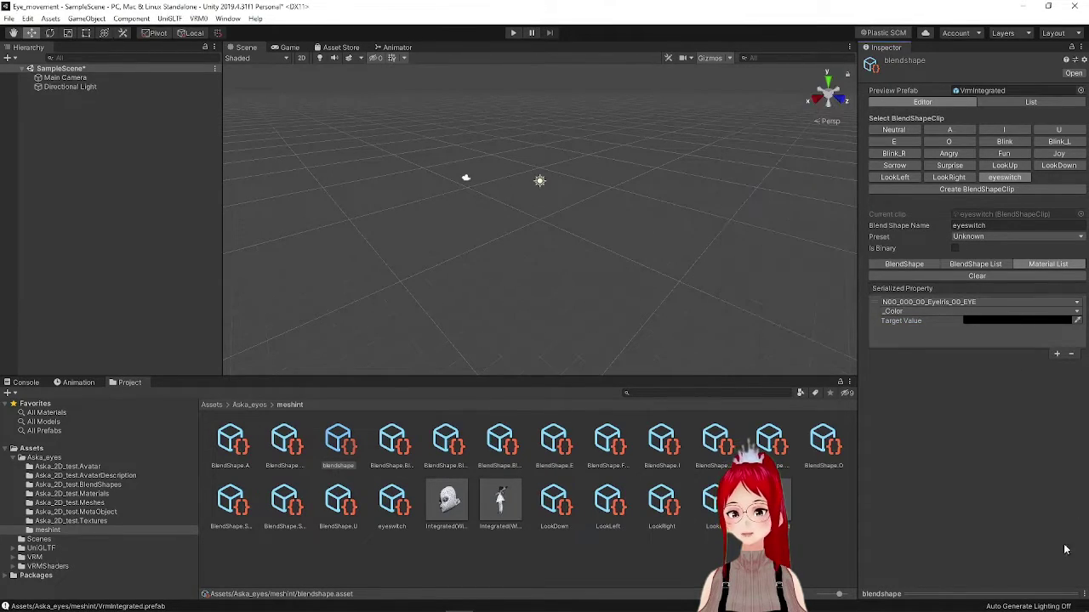
right_click(1085, 597)
click(1021, 568)
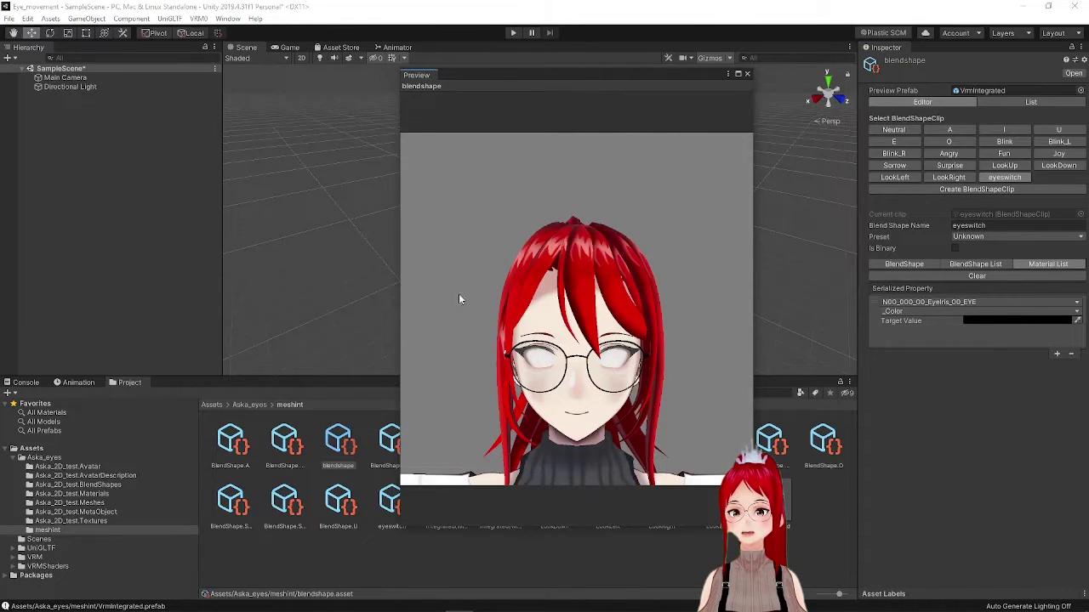
Step: Add a second entry setting Eye2's _Color target to white FFFFFF with alpha 255
click(1057, 353)
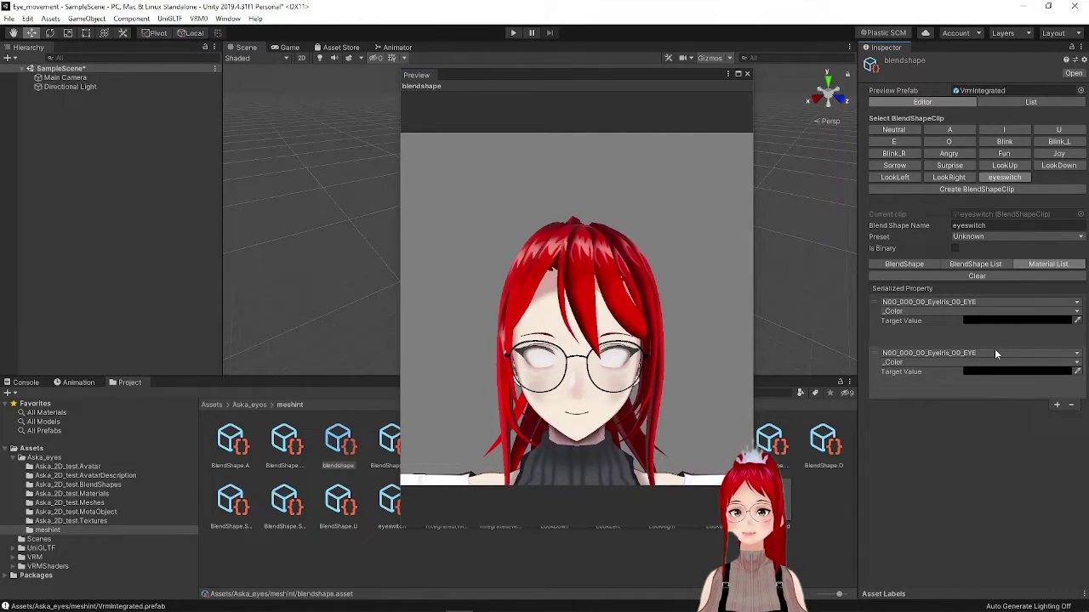
click(995, 353)
click(952, 586)
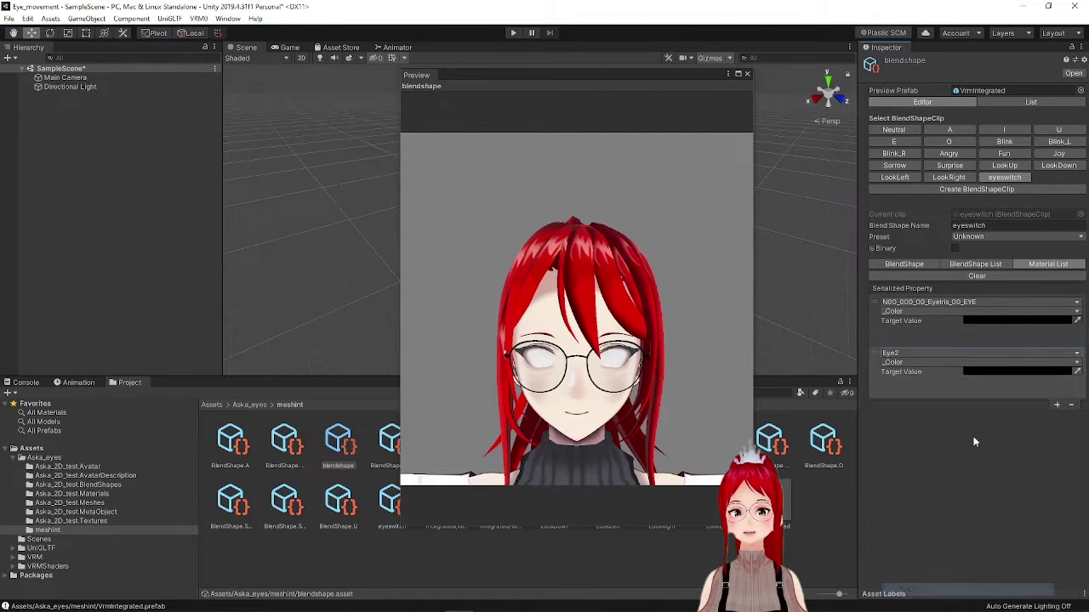
click(978, 372)
click(743, 314)
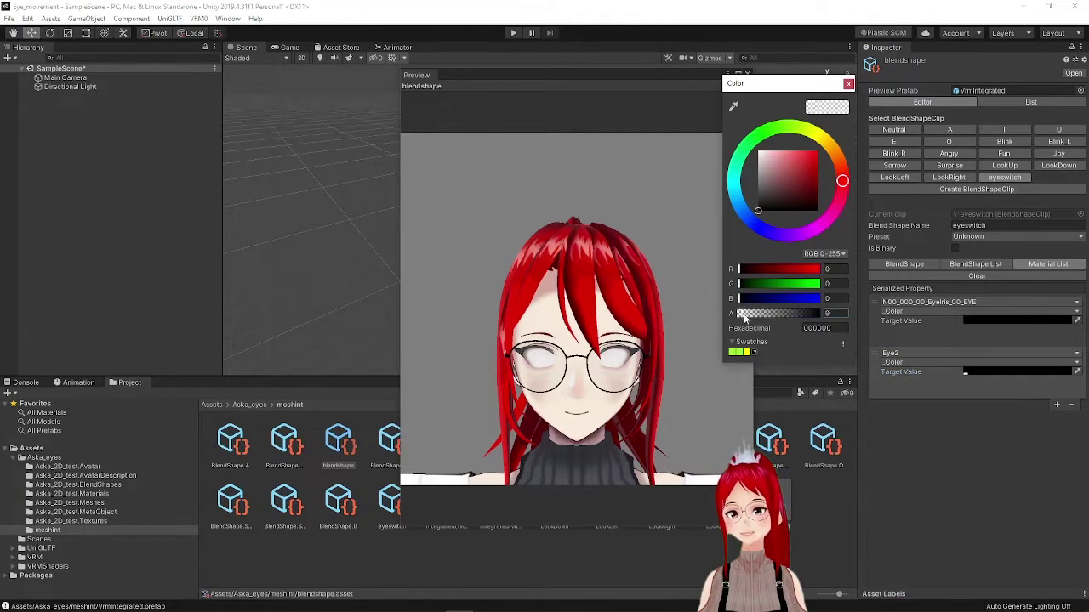
drag(744, 317, 819, 313)
drag(804, 174, 754, 153)
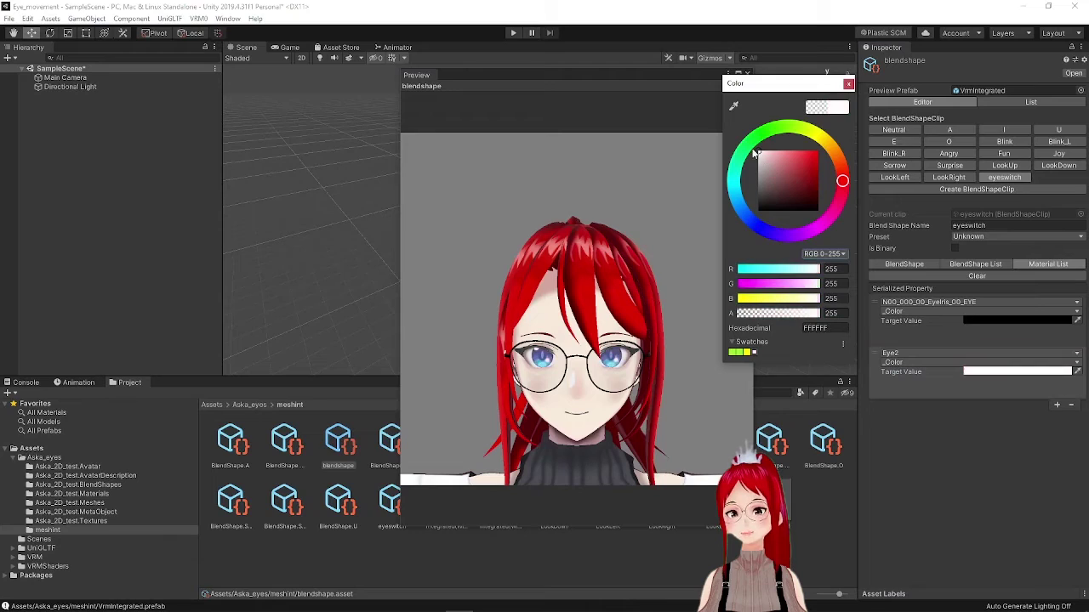
click(848, 83)
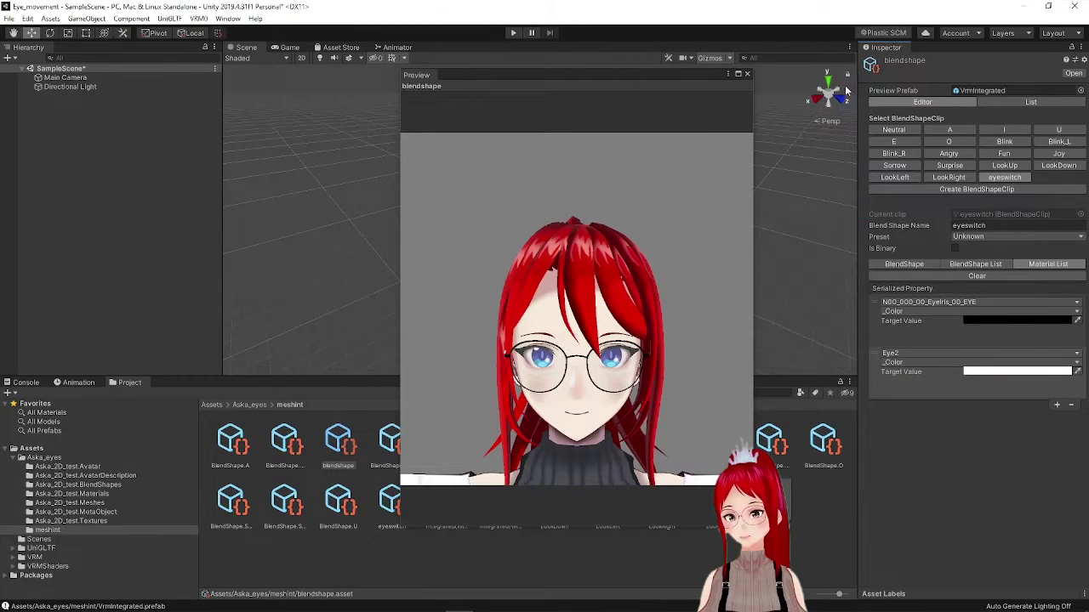
click(747, 74)
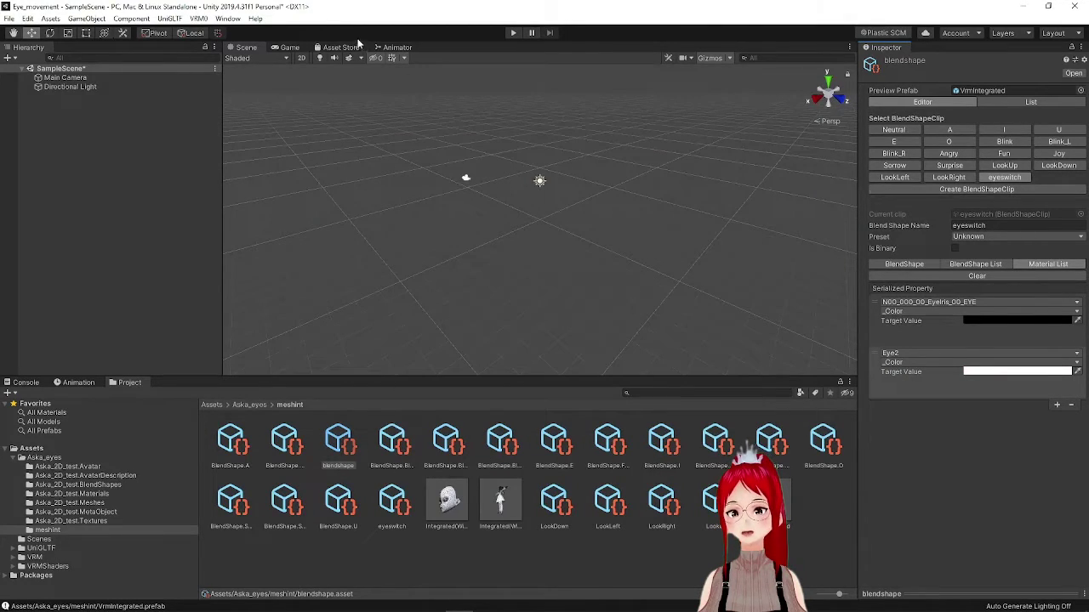
Step: Open Export to VRM 0.x with VrmIntegrated as ExportRoot, check ExportSettings, then fill Meta's Version
click(200, 19)
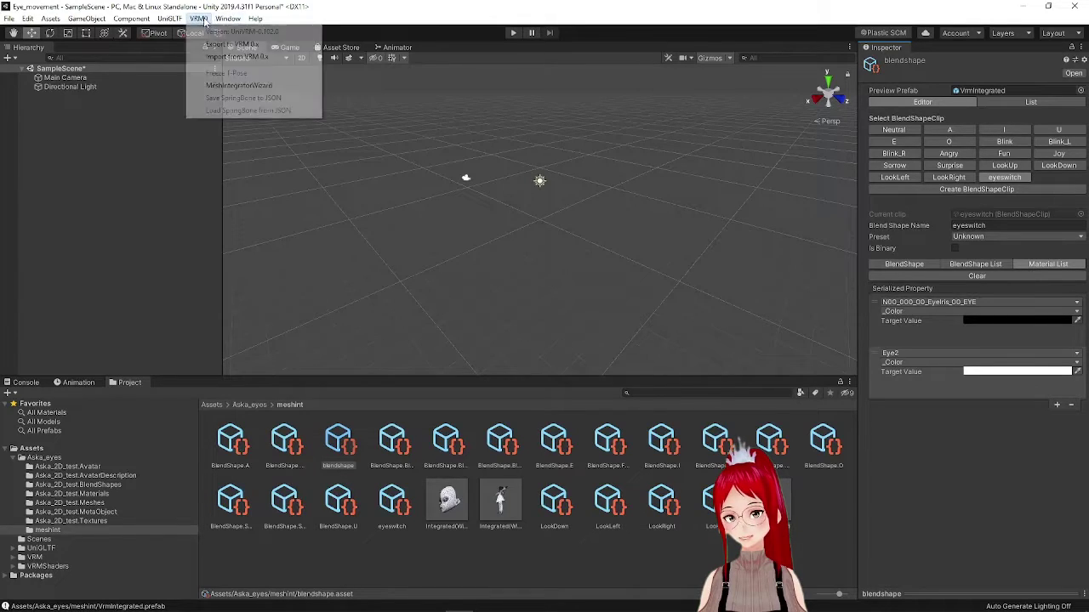
click(229, 44)
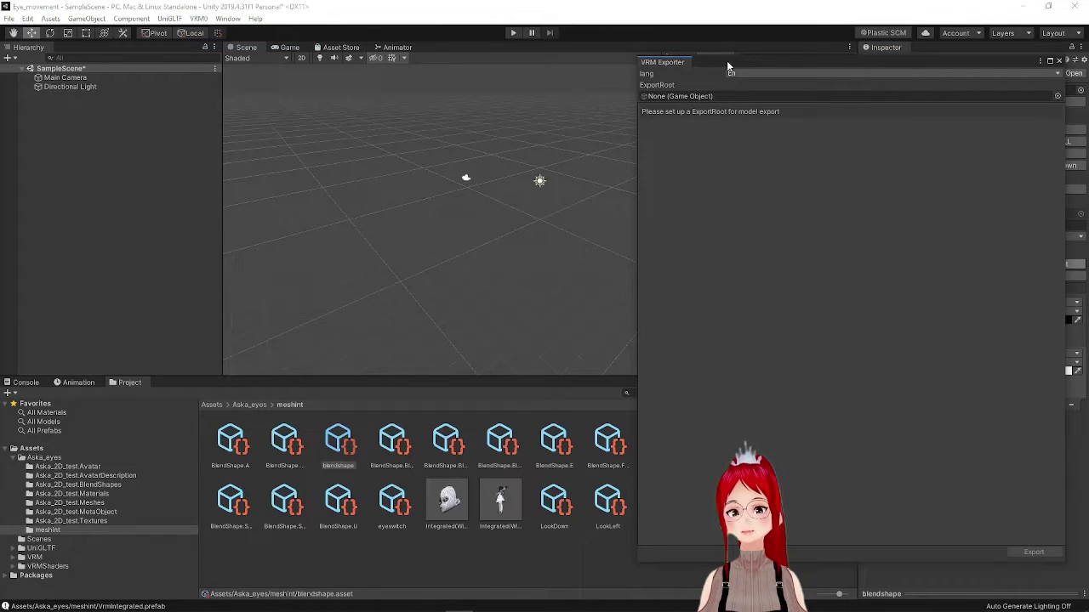
drag(726, 60, 323, 60)
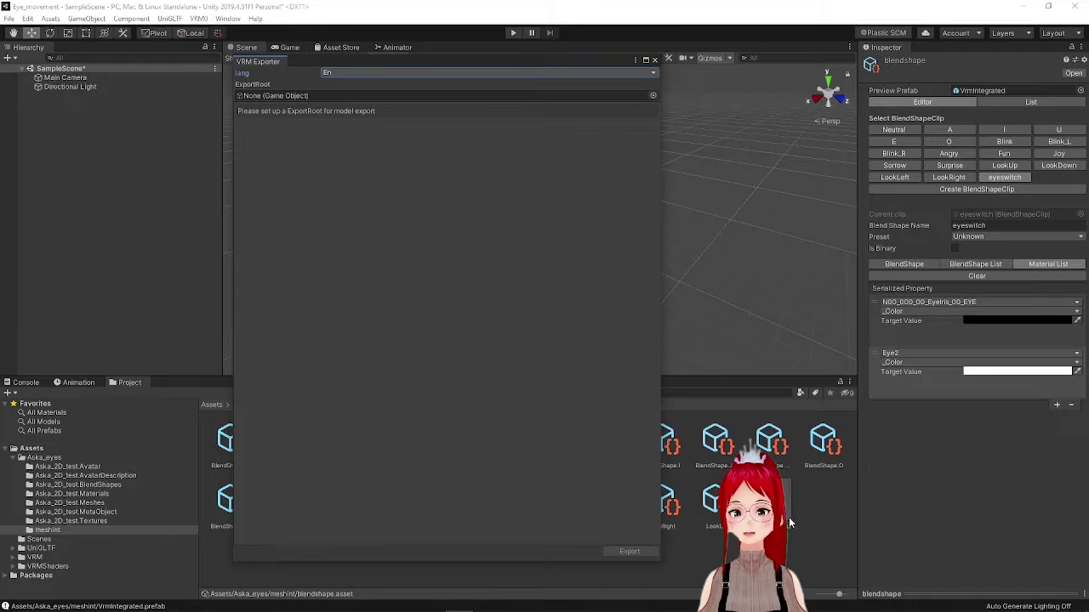
drag(789, 523, 356, 93)
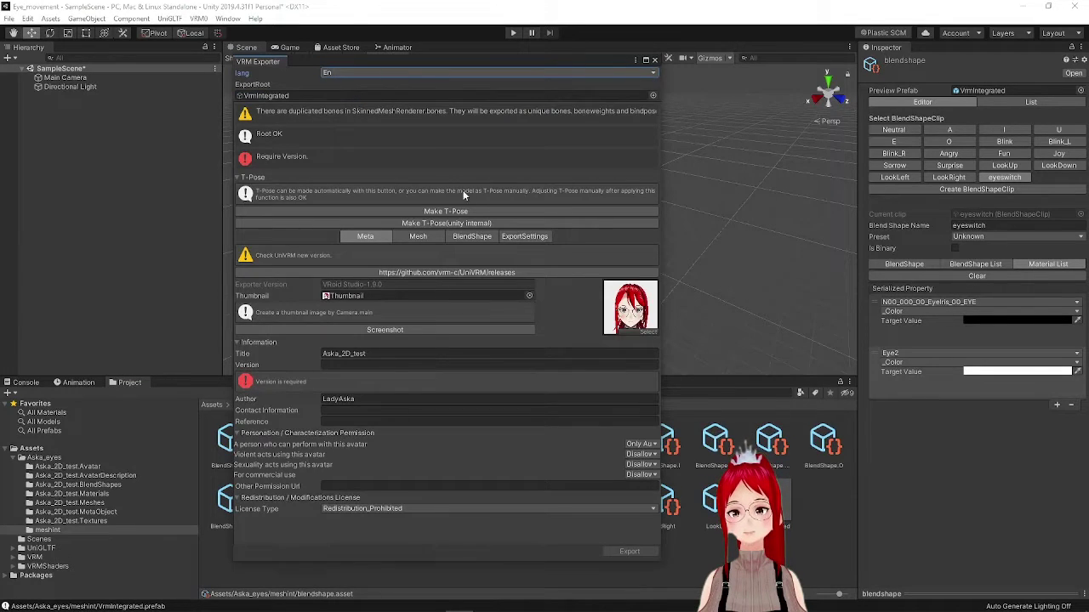
click(524, 236)
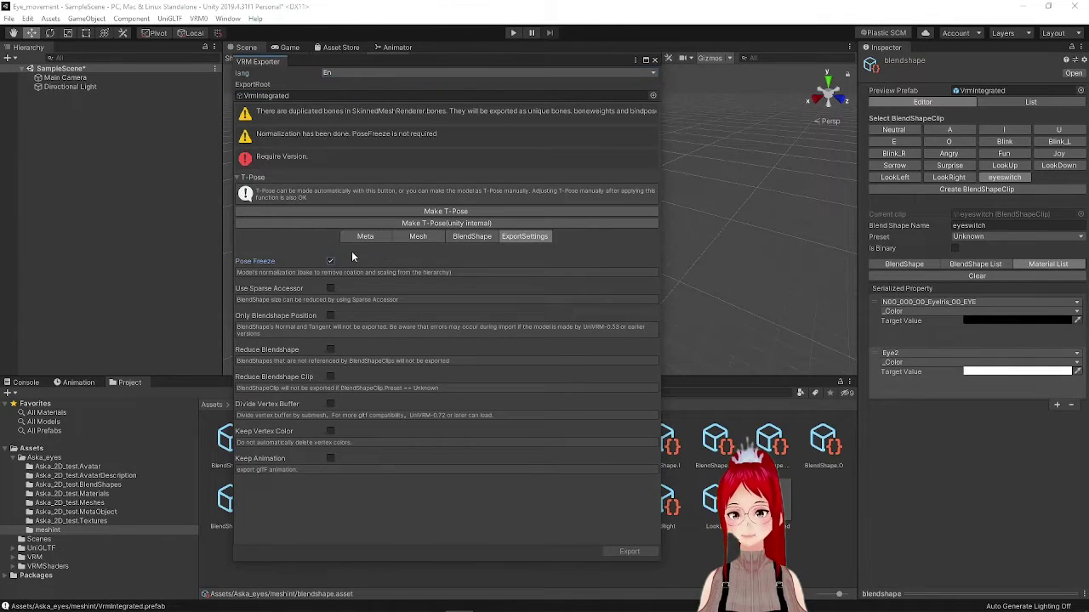
click(433, 211)
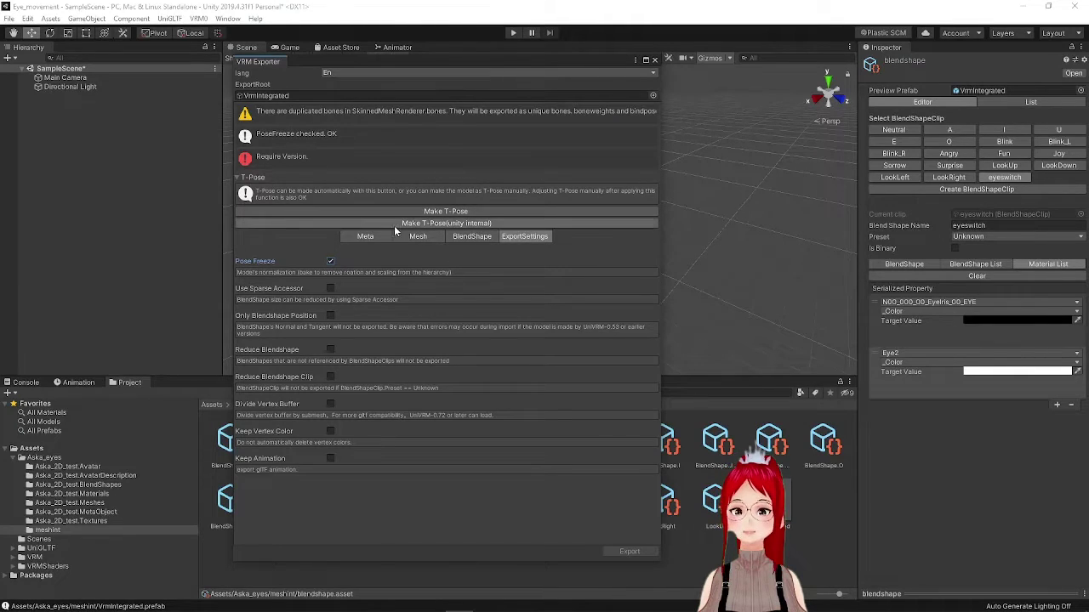
click(365, 235)
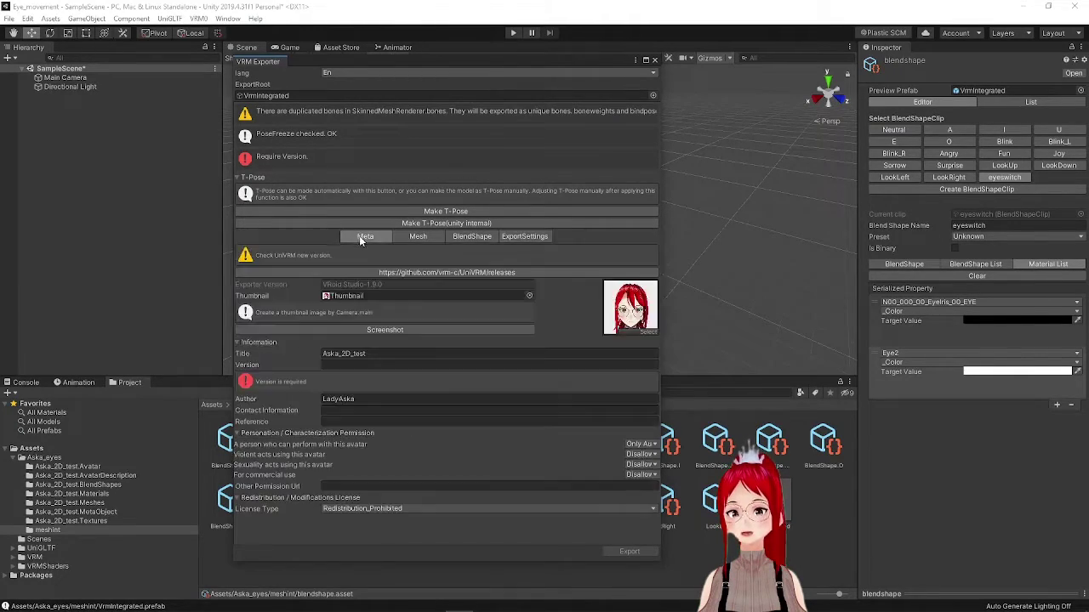
click(383, 364)
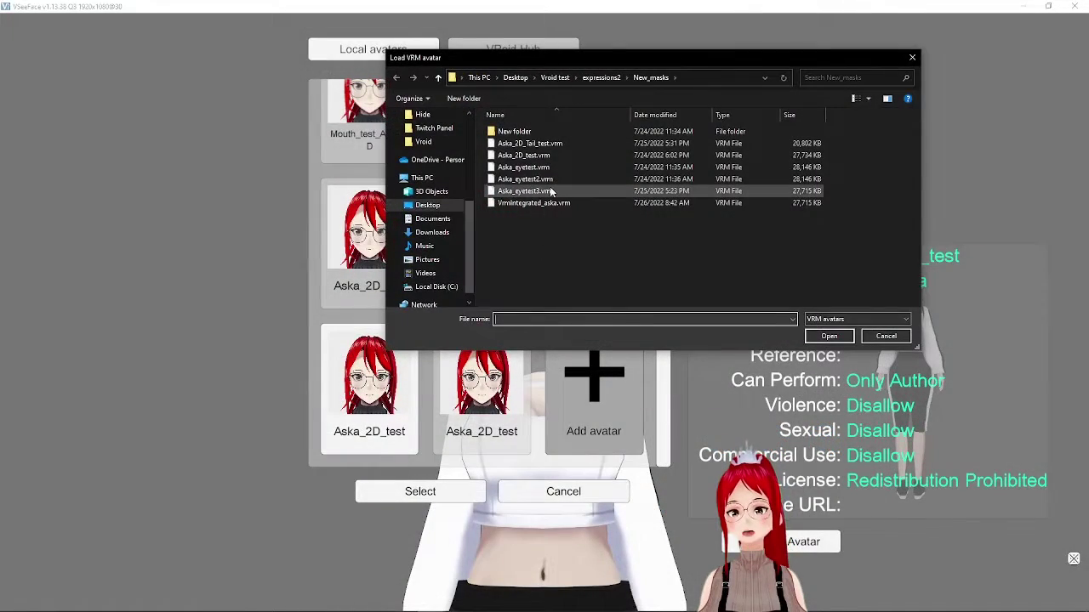
Step: Load VrmIntegrated_aska.vrm from the Load VRM avatar dialog
click(544, 203)
click(830, 336)
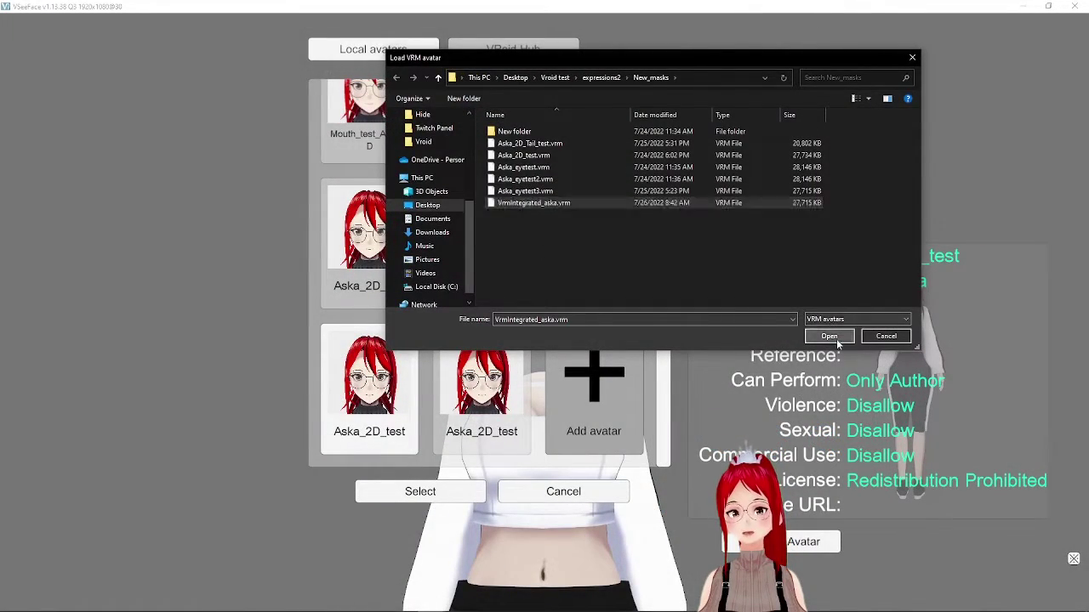